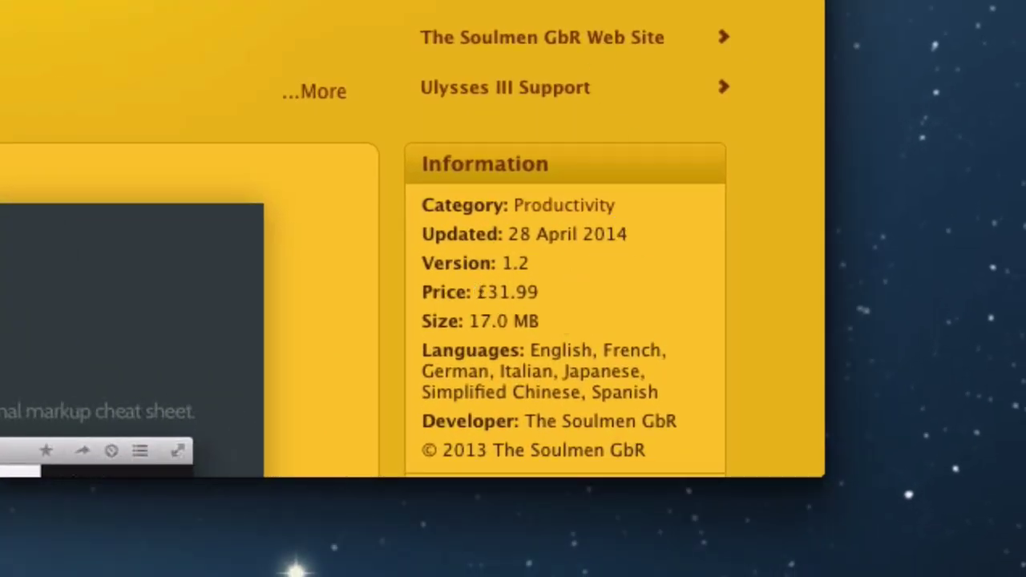
Step: Scroll the Ulysses III App Store page down to its Information panel
scroll(561, 320, "down", 2)
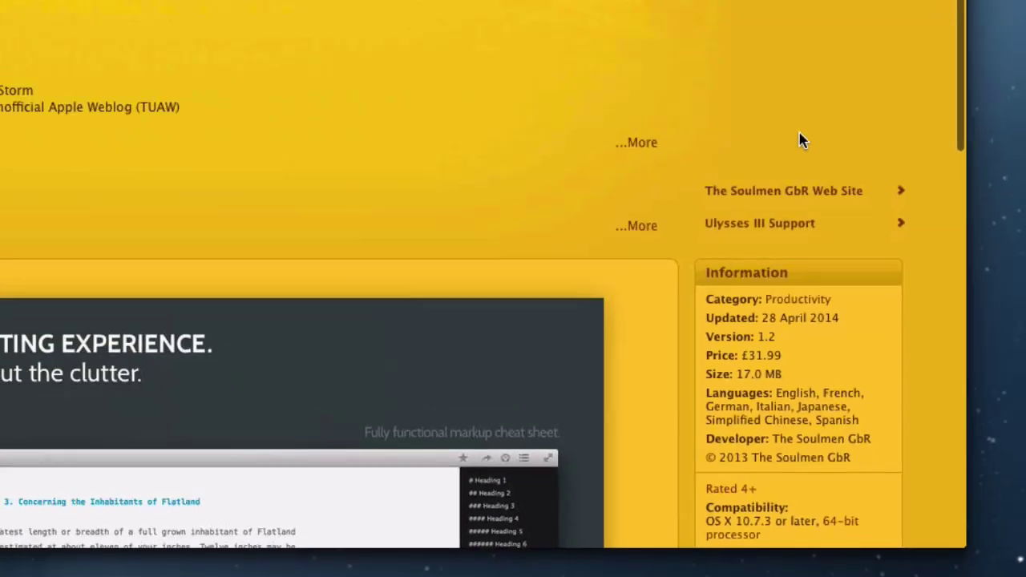
Step: Switch to Ulysses, collapse Digital Adaptation HE, and open the Blogging post 'Customer journey mapping'
key("super+Tab")
key("super+Tab")
key("super+Tab")
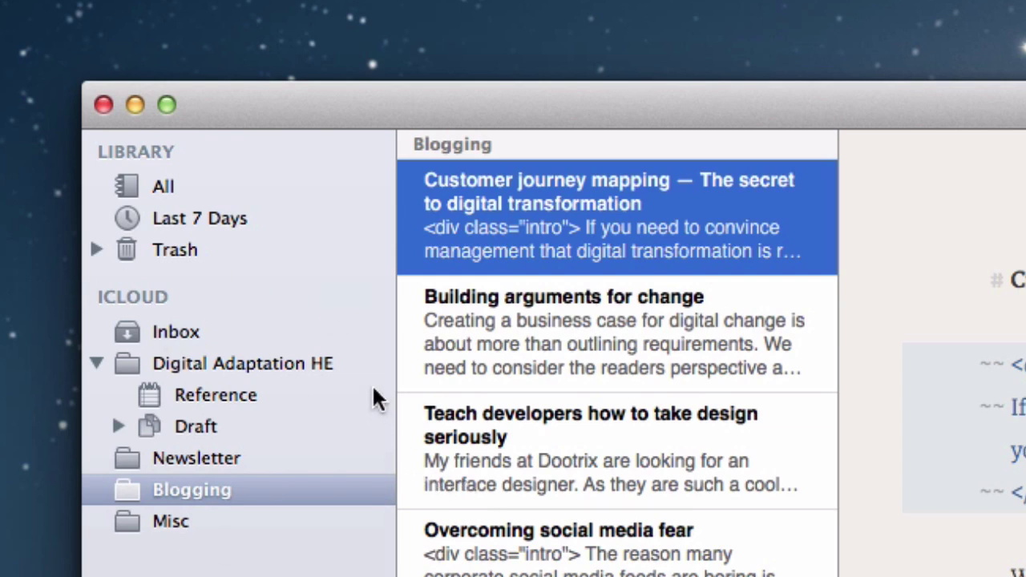
left_click(95, 365)
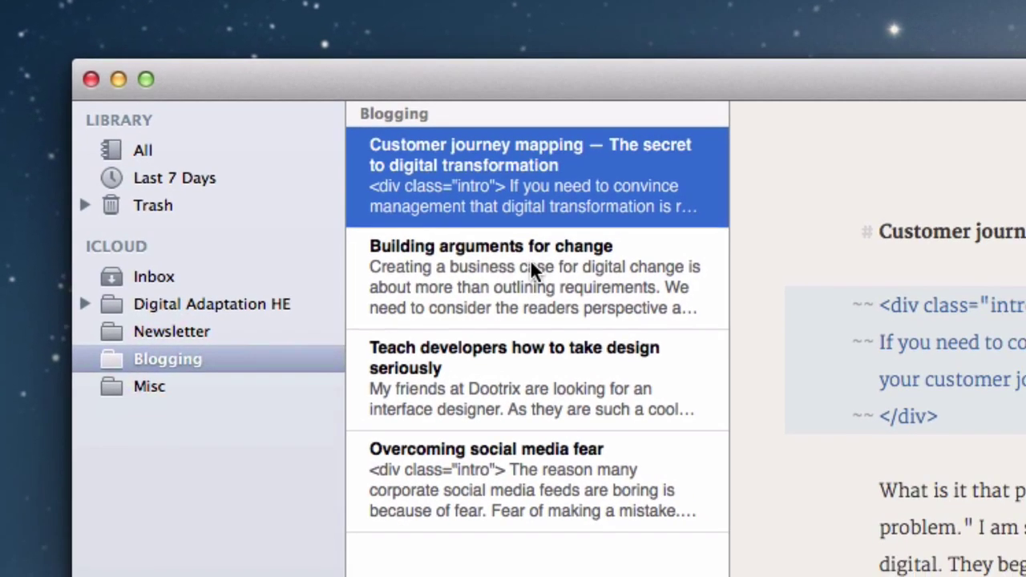
left_click(619, 359)
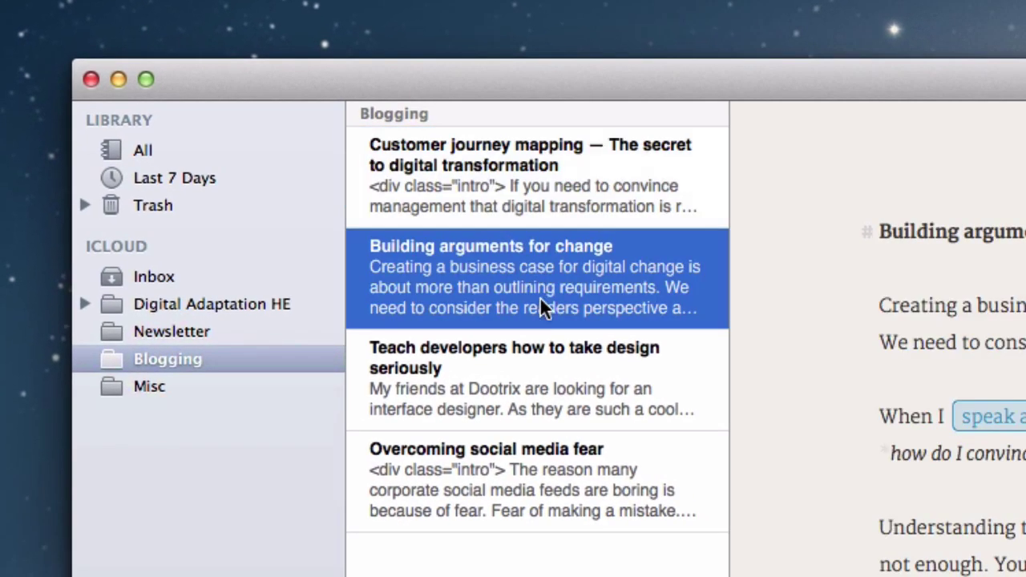
left_click(533, 407)
left_click(542, 517)
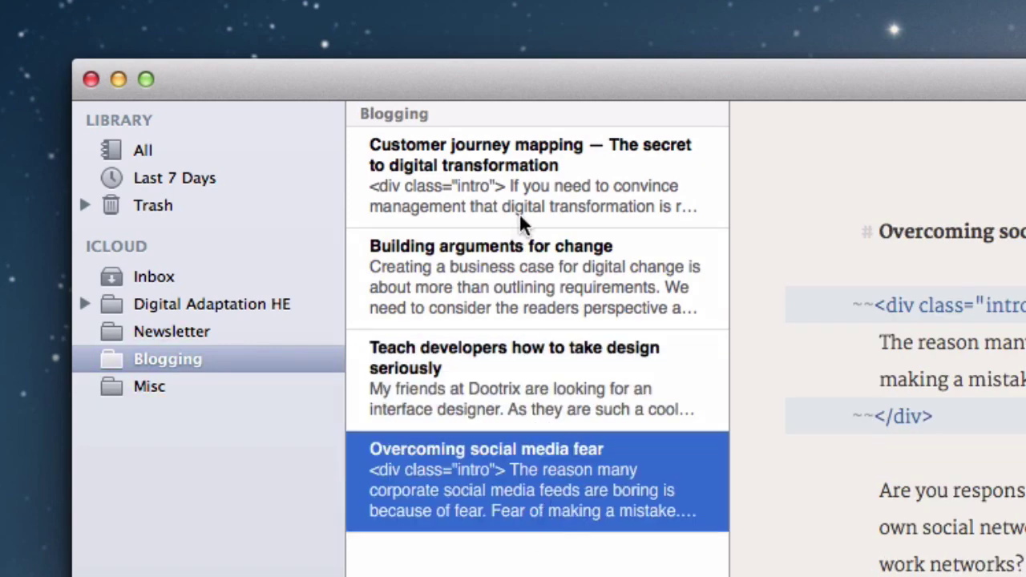
left_click(530, 193)
Step: Hide the library and sheet list with Cmd-3 and scroll through the Customer journey mapping post
key("Tab")
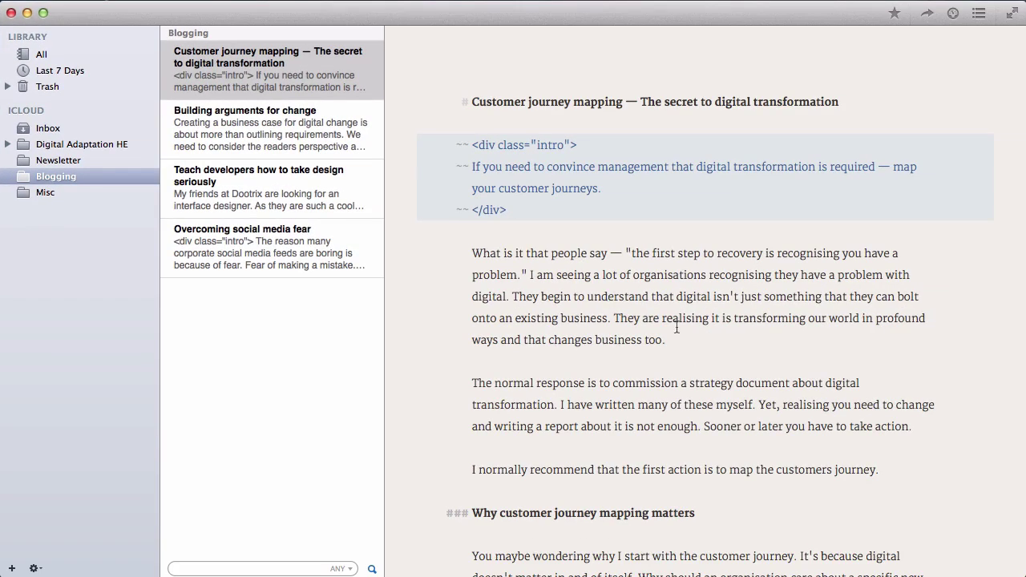
scroll(676, 327, "down", 10)
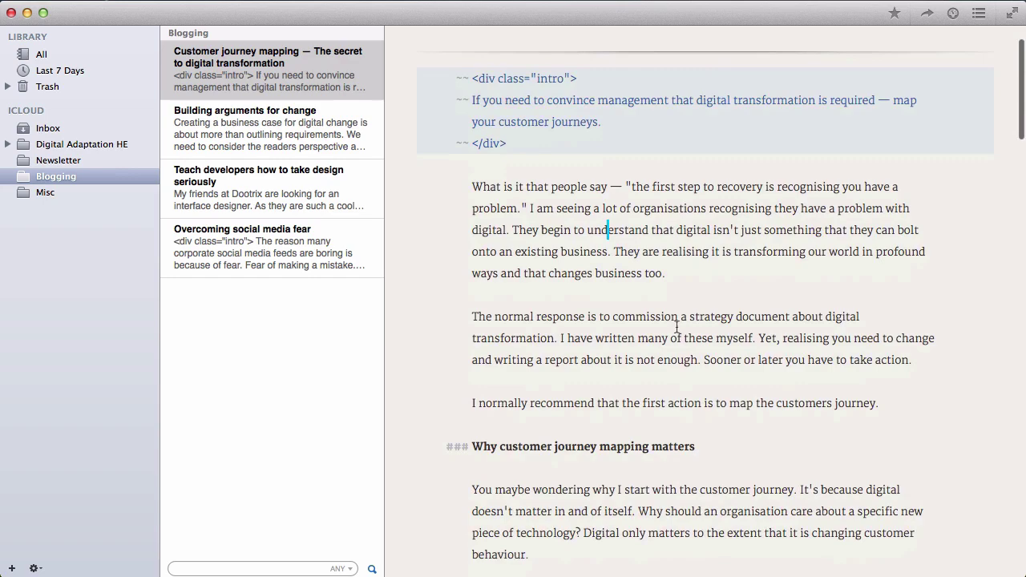
scroll(676, 327, "up", 8)
scroll(677, 327, "up", 3)
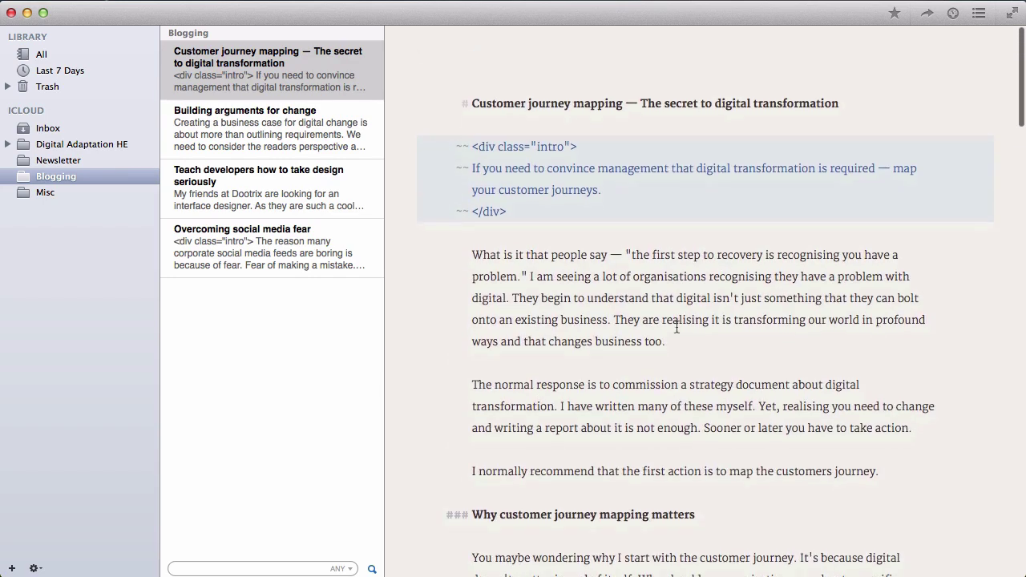
key("super+3")
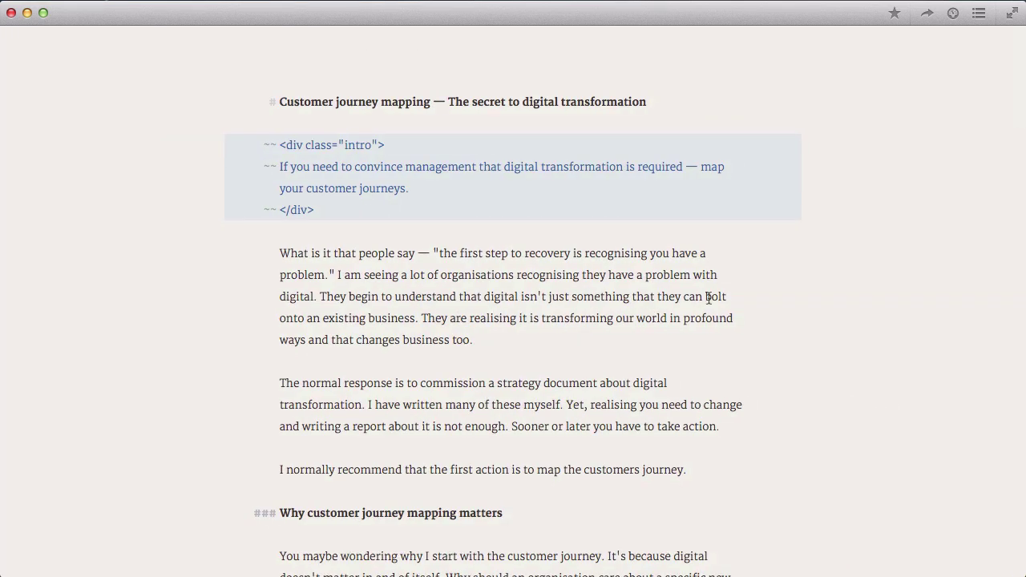
scroll(708, 297, "down", 8)
scroll(708, 297, "down", 4)
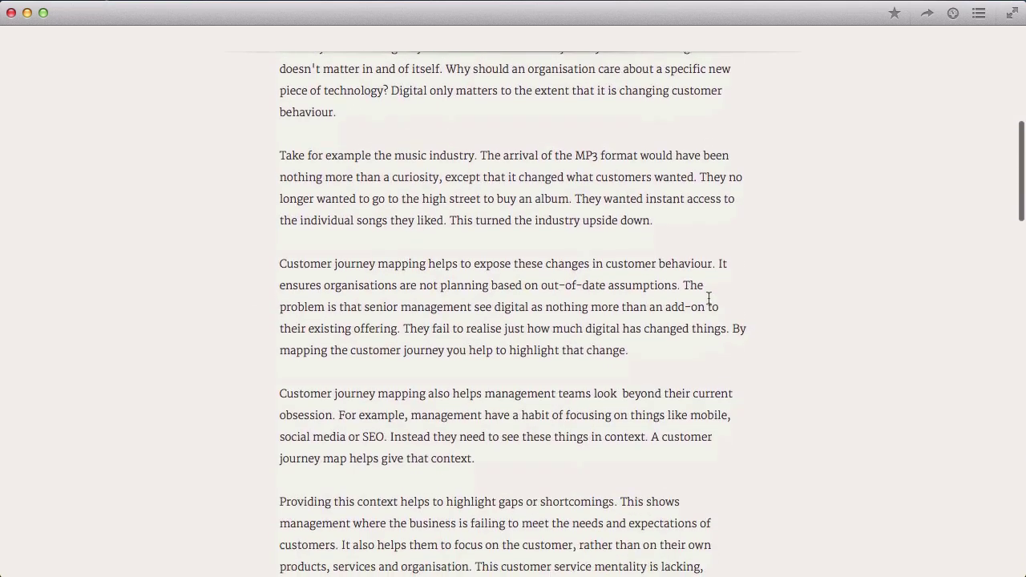
scroll(708, 297, "up", 12)
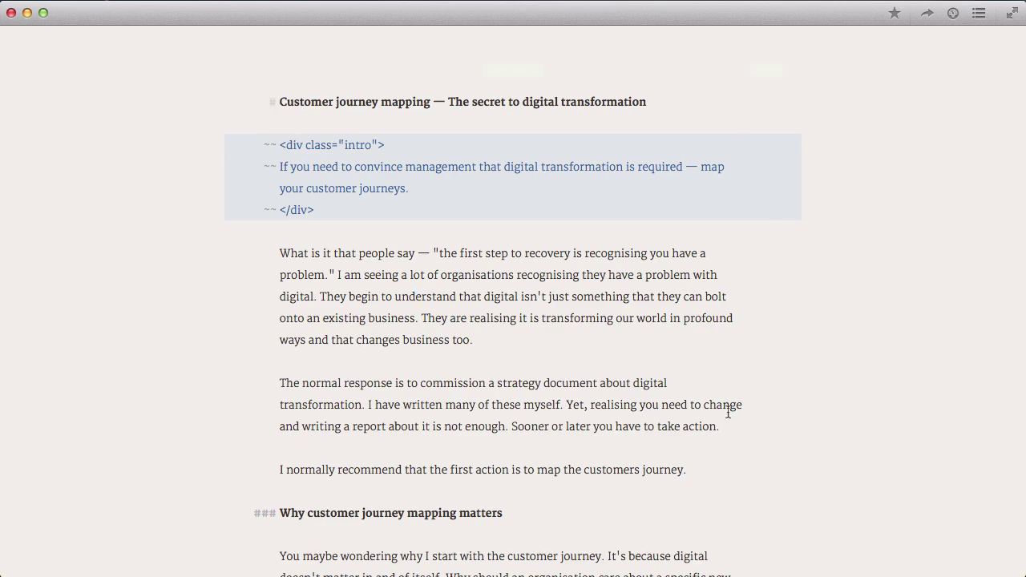
scroll(716, 405, "down", 3)
scroll(718, 404, "down", 10)
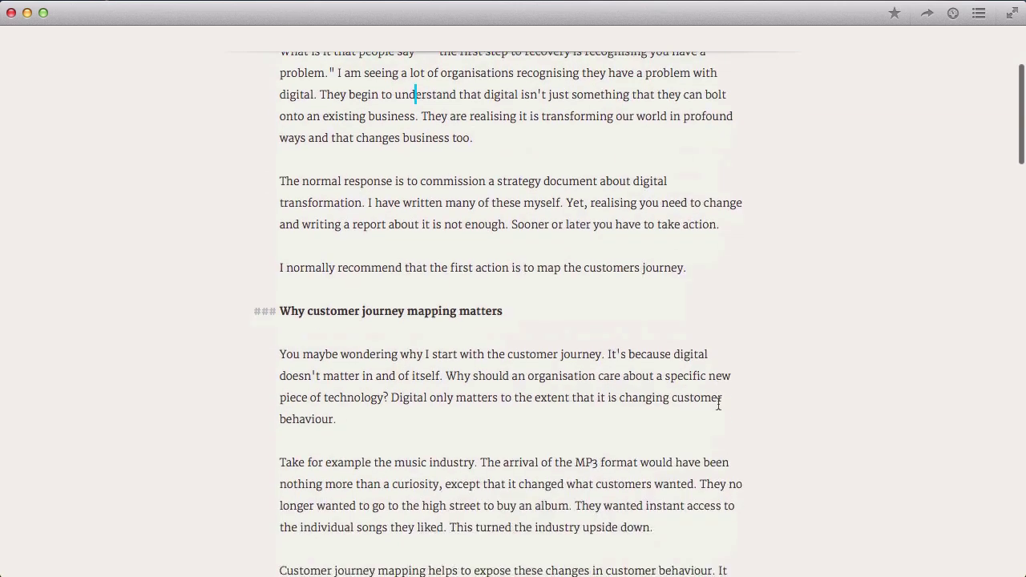
scroll(718, 404, "down", 4)
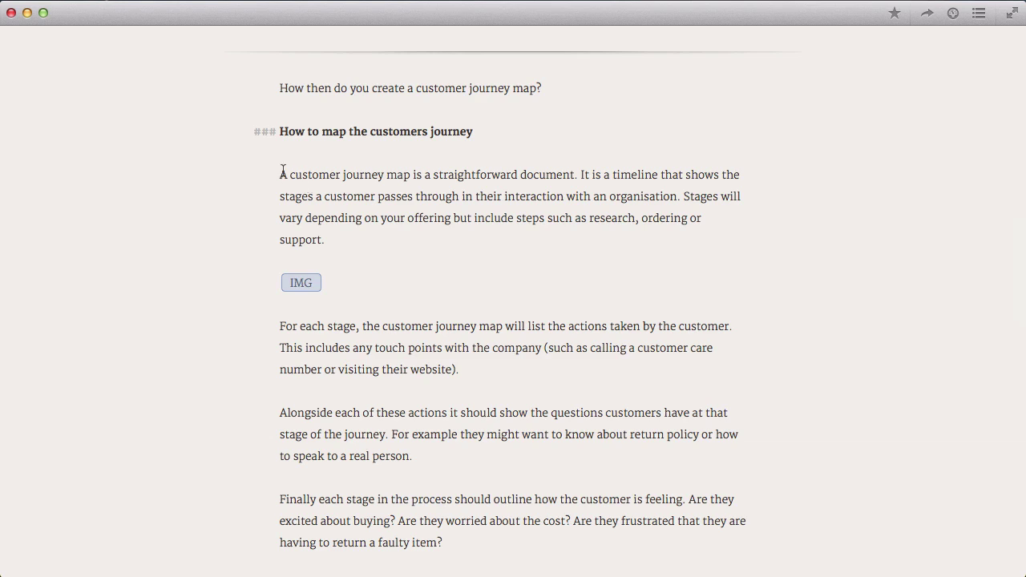
scroll(280, 171, "up", 1)
left_click_drag(280, 170, 318, 232)
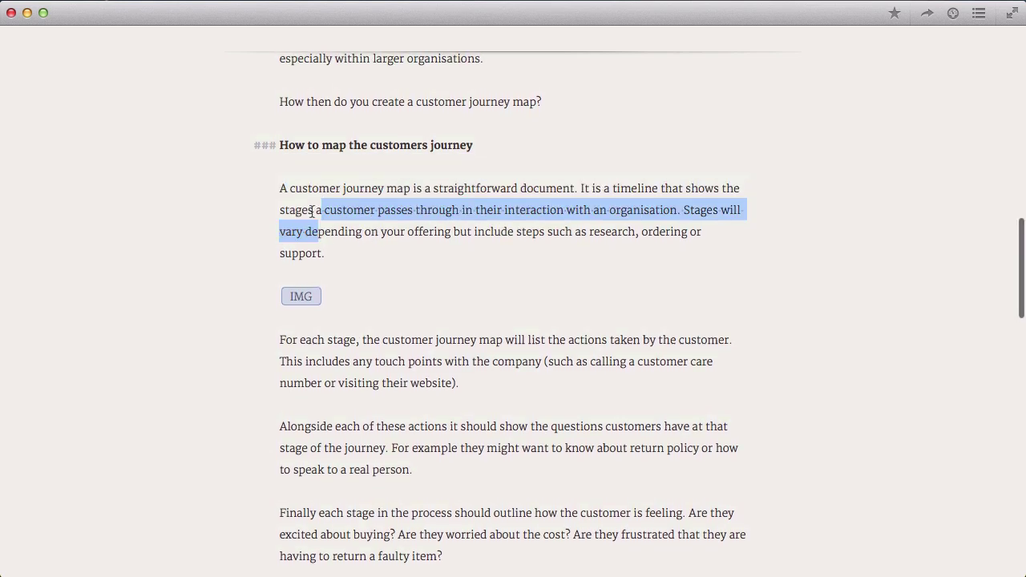
left_click(282, 184)
key("shift+Down")
key("shift+Down")
key("shift+Down")
key("shift+Down")
key("shift+Down")
key("shift+Down")
key("shift+Down")
key("shift+Down")
key("shift+Down")
key("shift+Down")
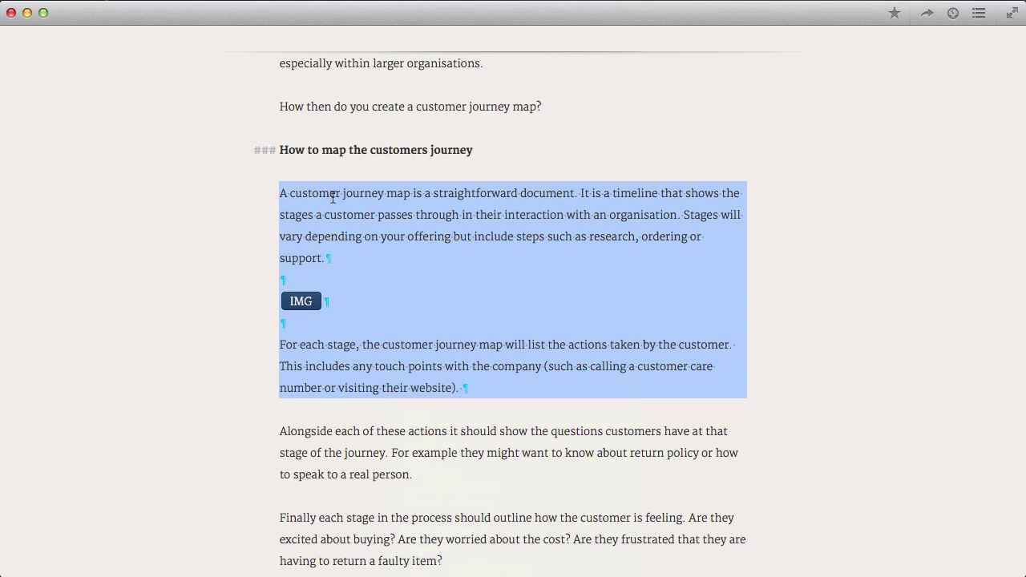
left_click(329, 300)
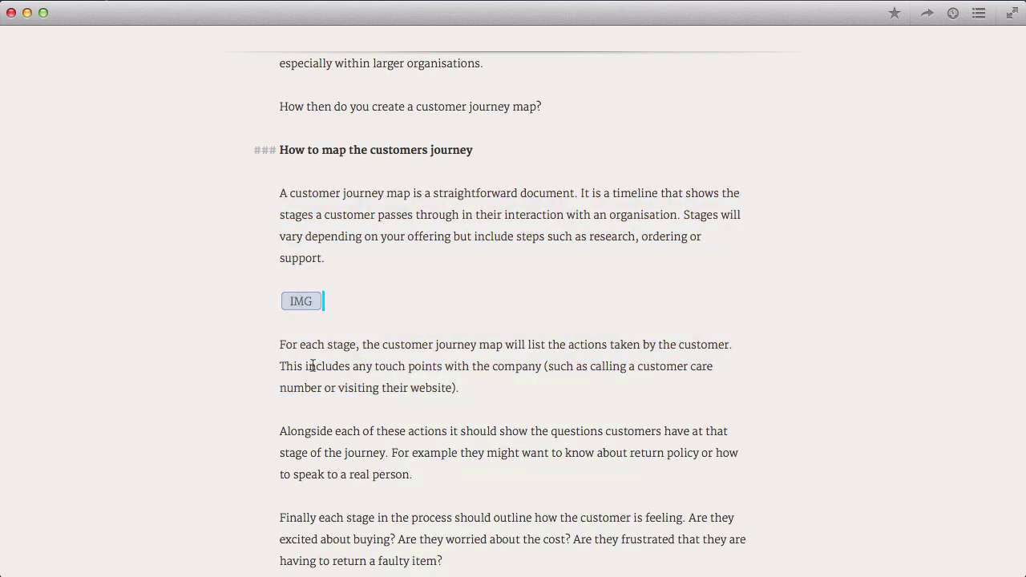
scroll(597, 265, "down", 3)
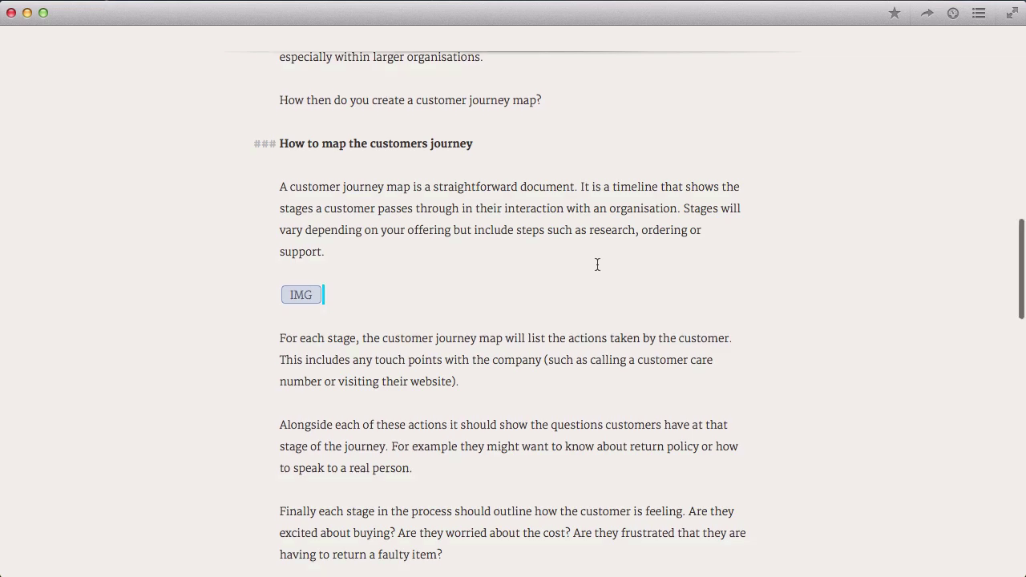
scroll(597, 265, "down", 1)
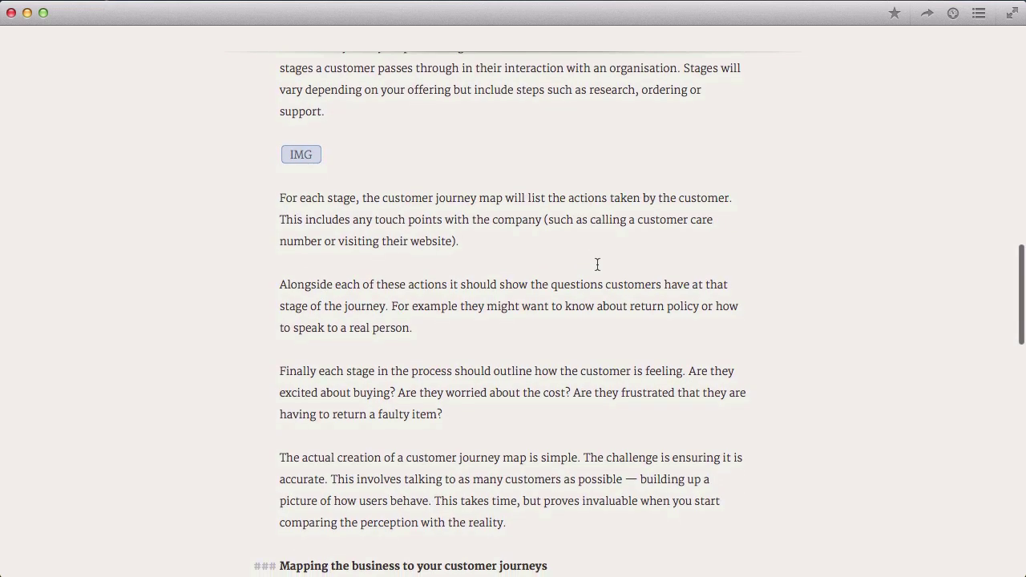
scroll(597, 265, "up", 2)
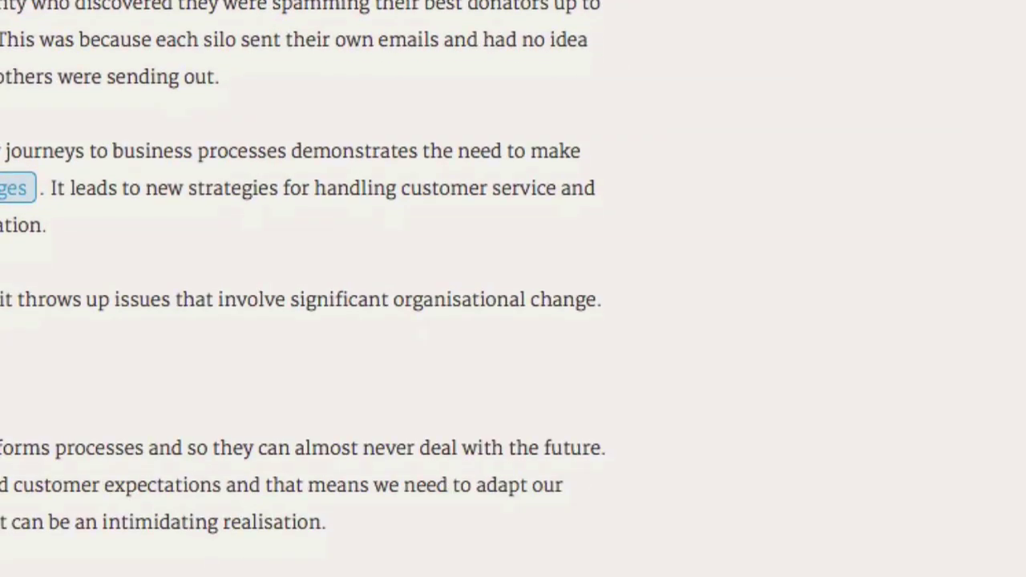
left_click(16, 187)
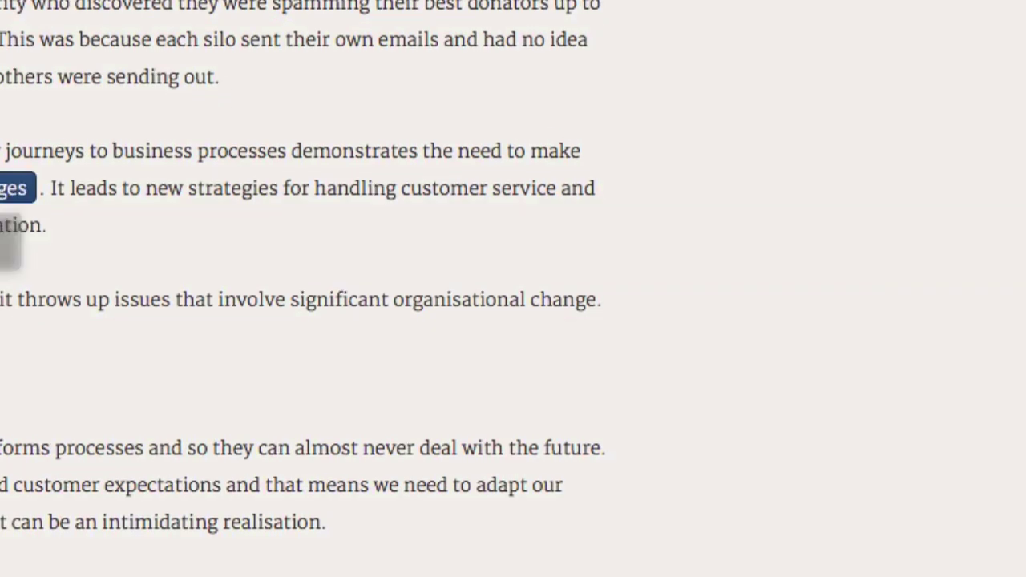
left_click(387, 217)
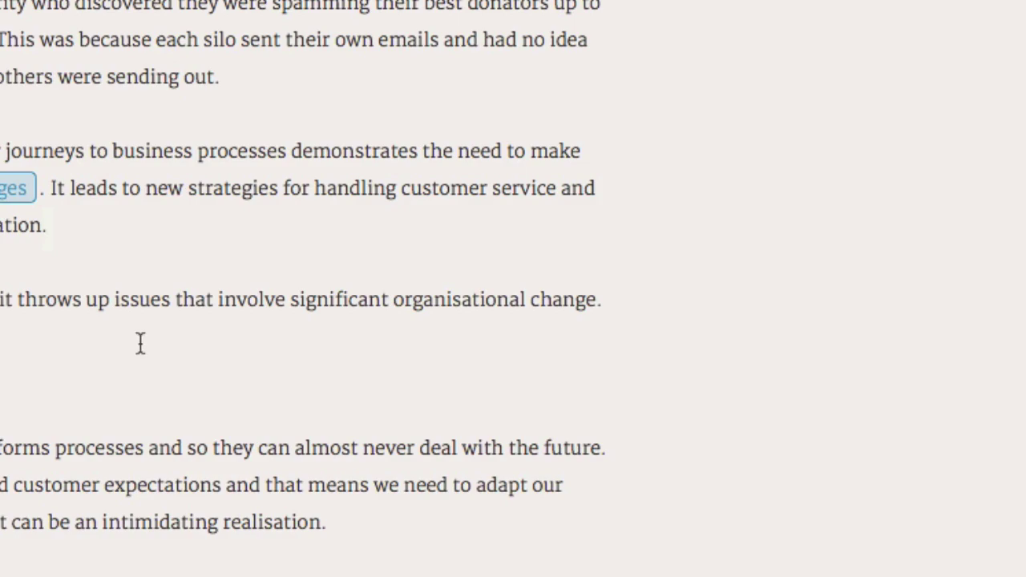
scroll(212, 351, "down", 6)
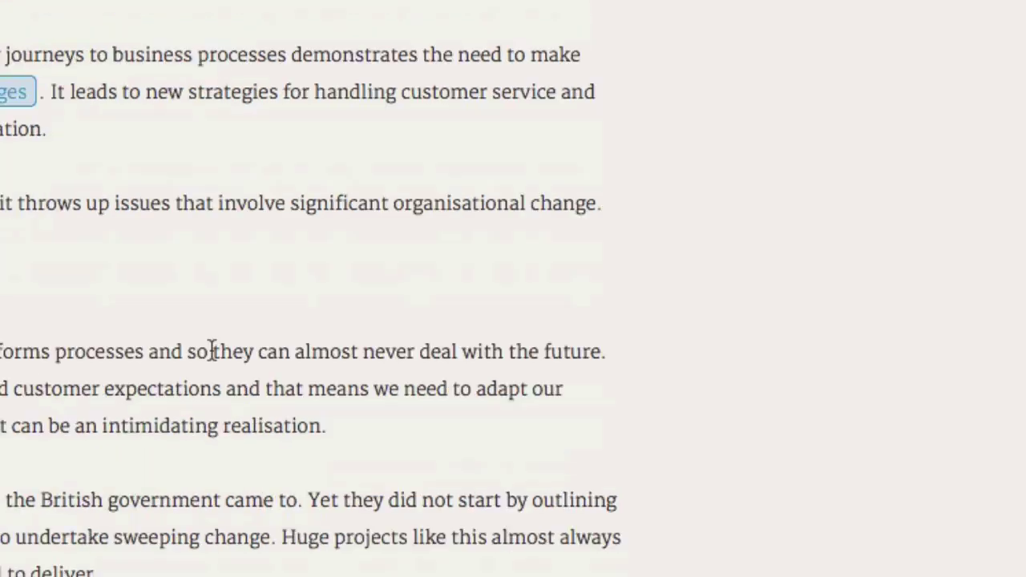
scroll(213, 351, "up", 15)
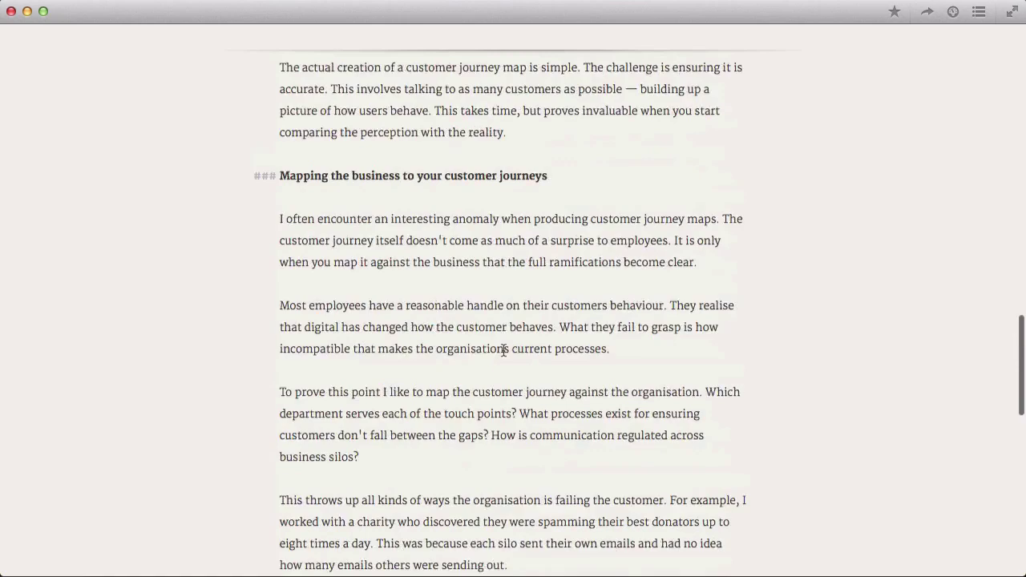
scroll(504, 350, "up", 5)
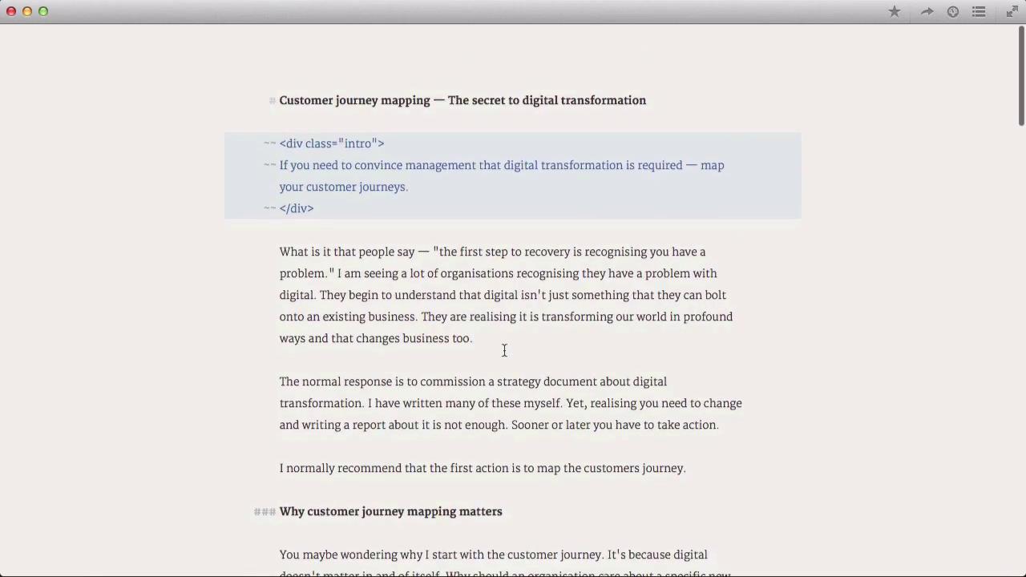
Step: Create a new blank Markdown XL sheet with Cmd-N
left_click(504, 336)
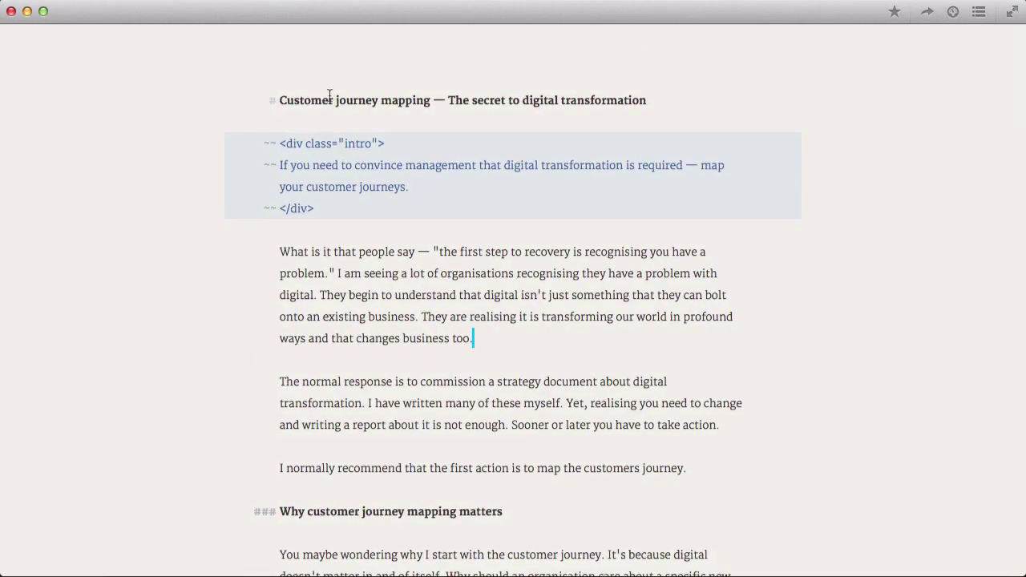
key("super+n")
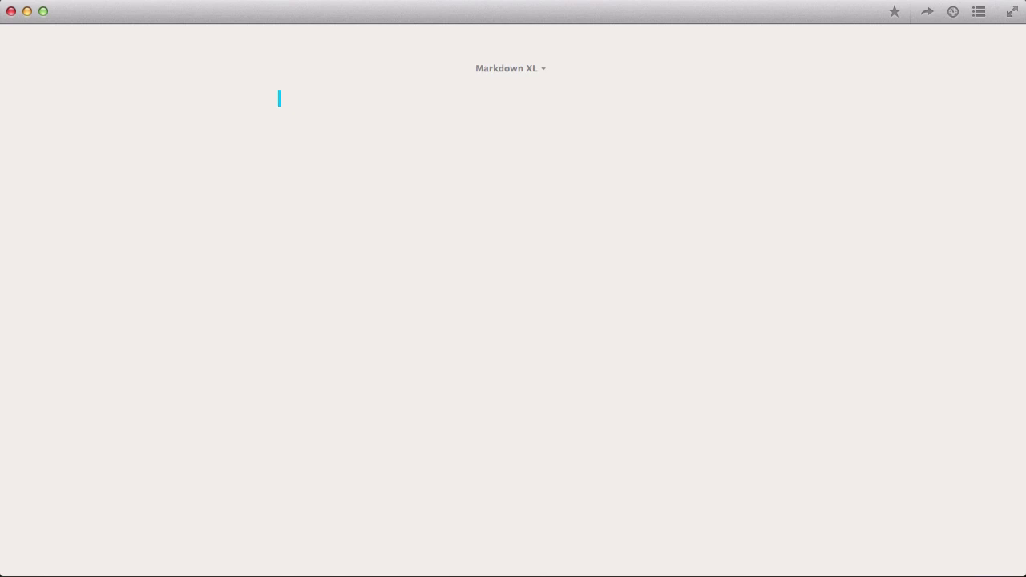
scroll(300, 117, "up", 3)
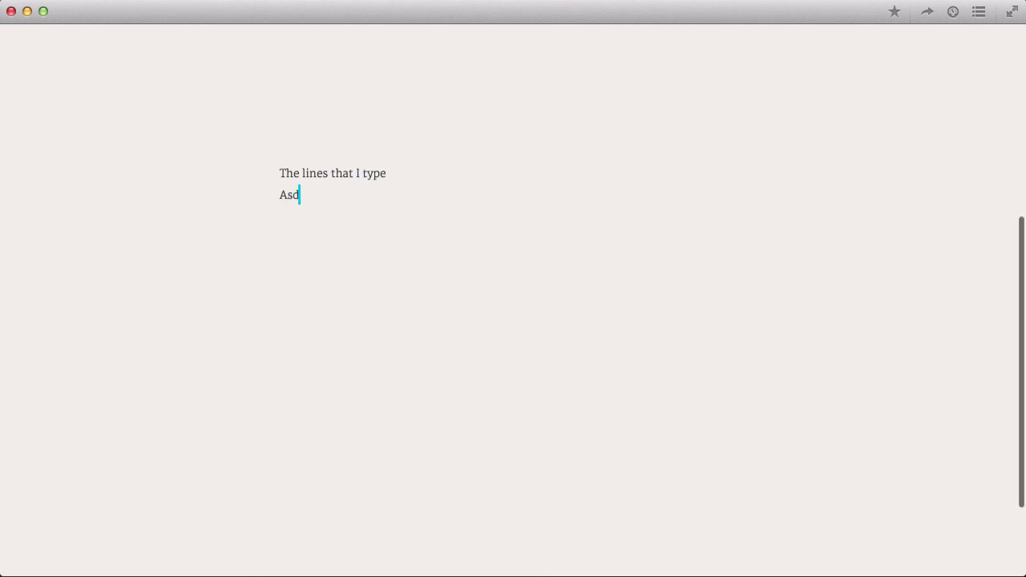
Step: Add filler lines 'Asdasd', 'Asdasd', 'A', 'Asdasdasd' and 'Asdasdasd' below the existing text
key("Return")
type("Asdasd")
key("Return")
type("Asdasd")
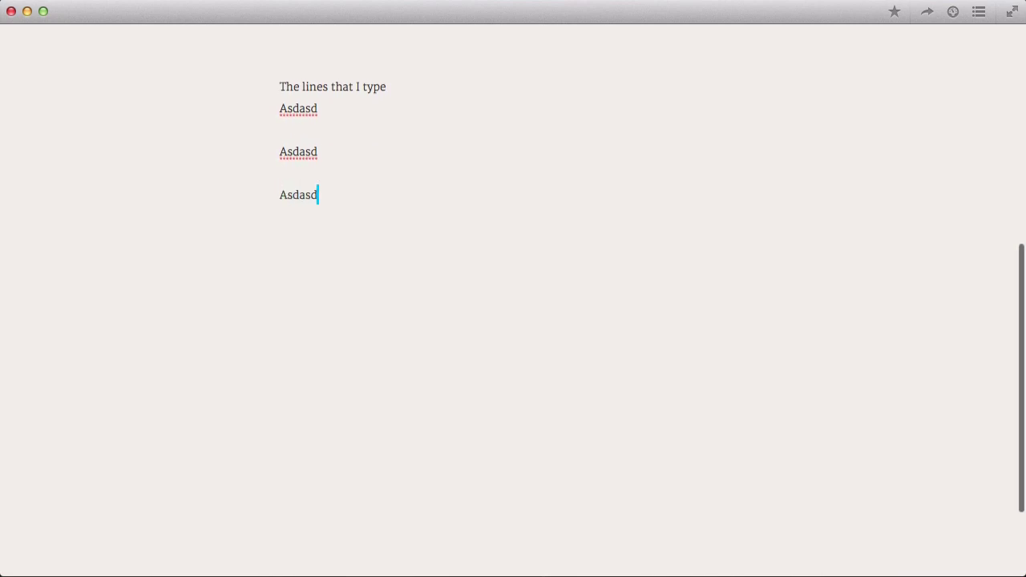
key("Return")
type("A")
key("Return")
type("Asdasdasd")
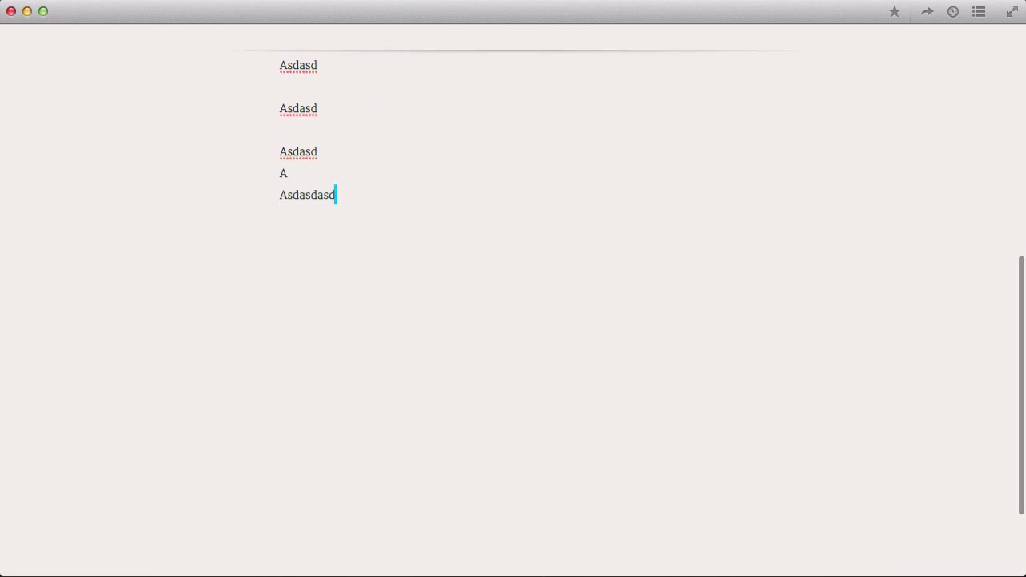
key("Return")
type("Asdasdasd")
key("Return")
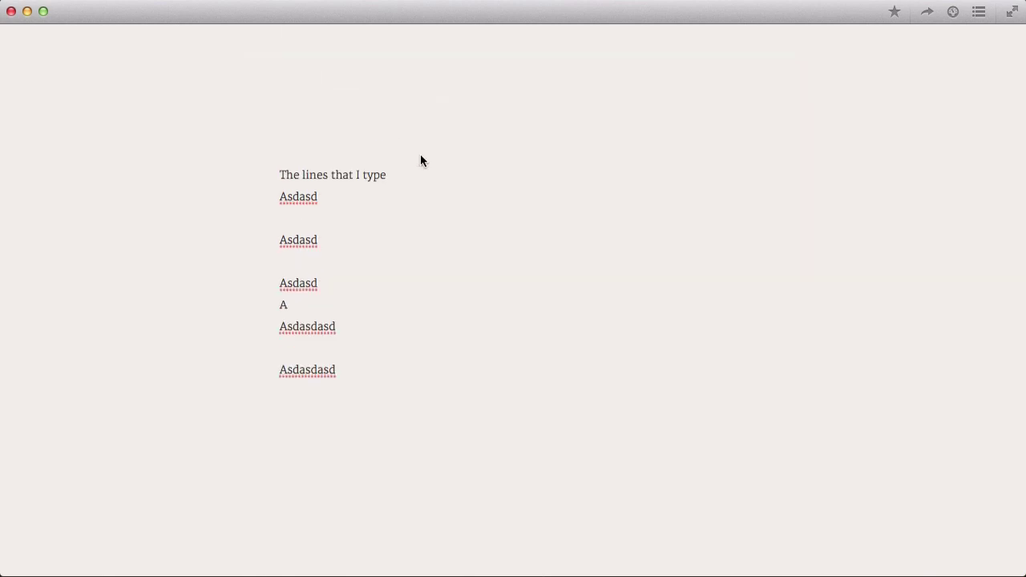
left_click(461, 267)
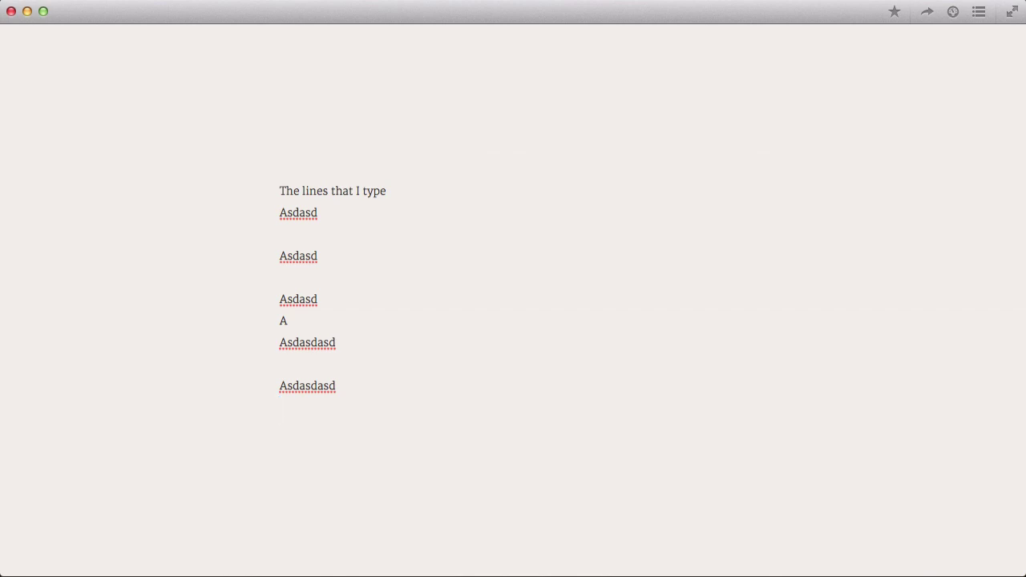
Step: Add lines 'Asdadasd', 'Asdasd', 'Asdasd', then select all the sheet's text and delete it
key("Return")
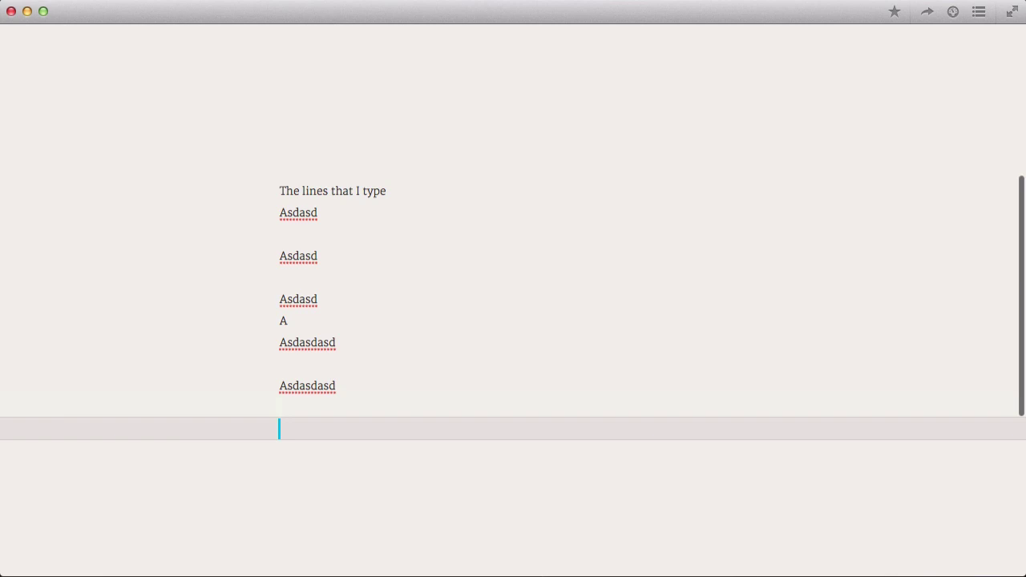
type("Asdadasd")
key("Return")
type("Asdasd")
key("Return")
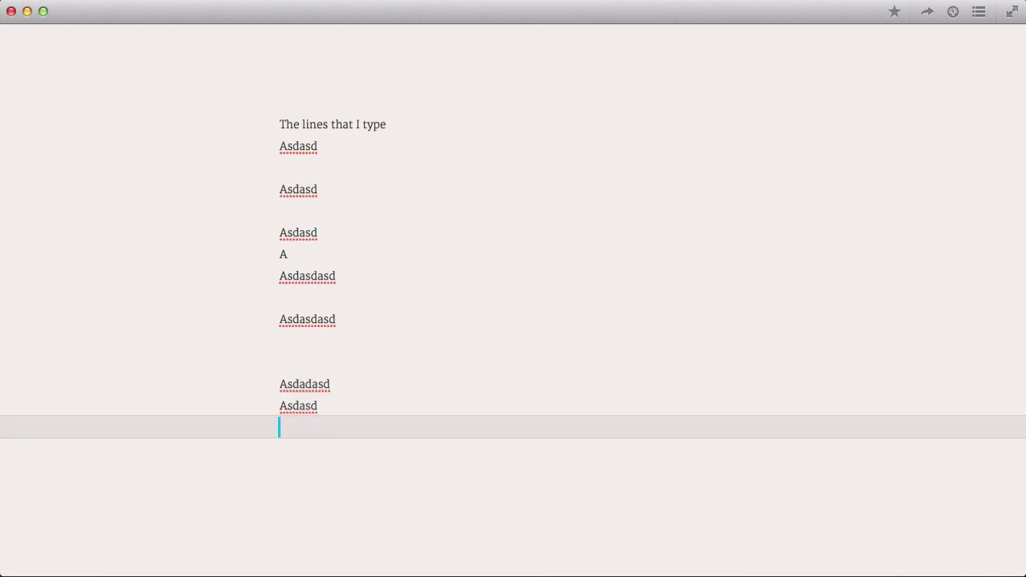
type("Asdasd")
key("Return")
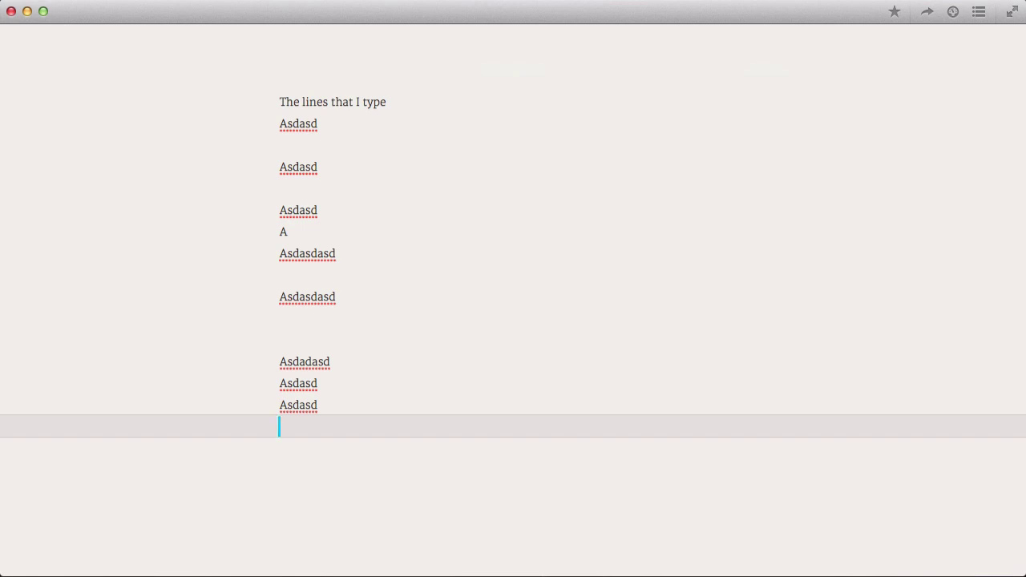
key("super+a")
key("BackSpace")
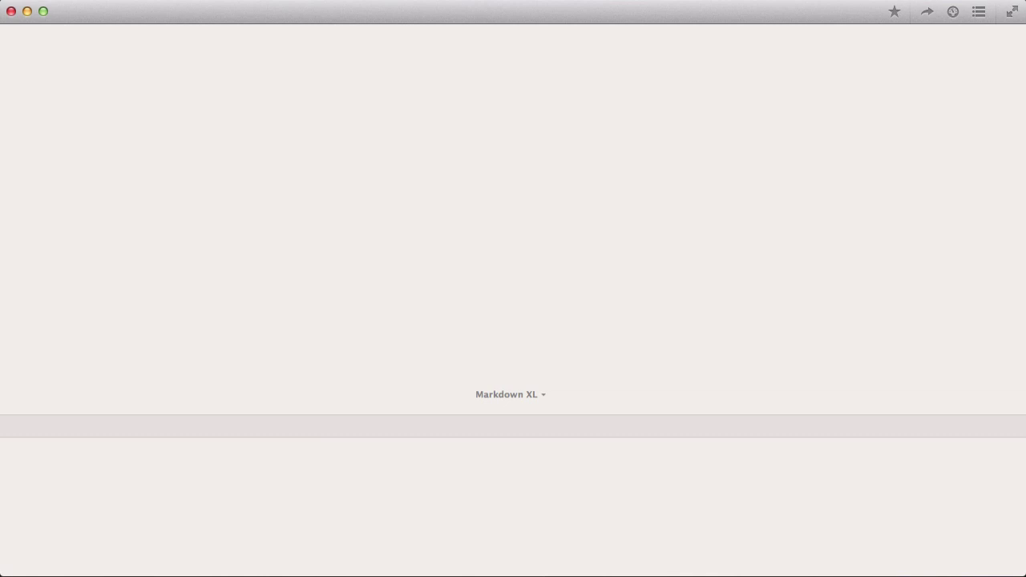
key("super+comma")
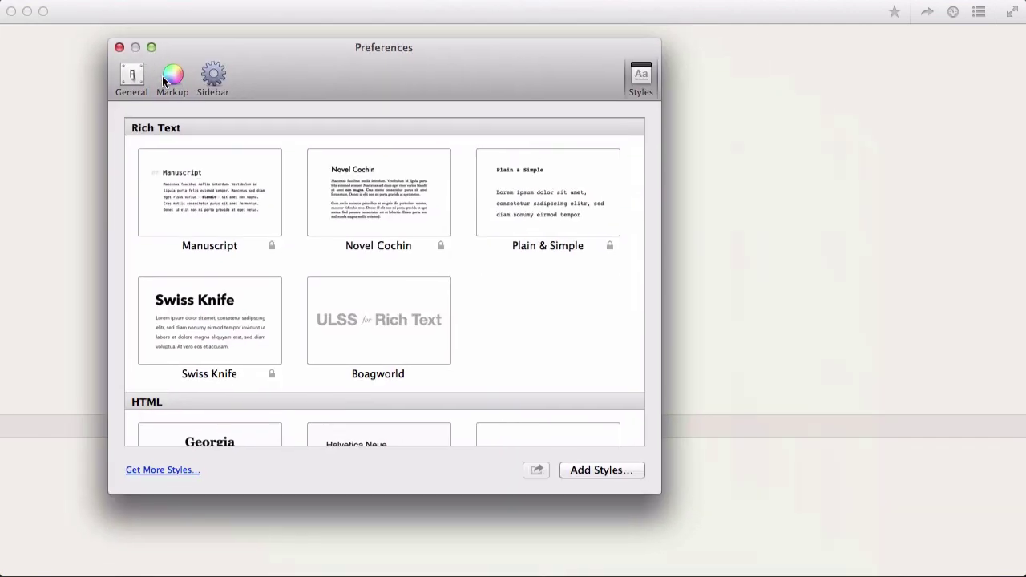
left_click(168, 77)
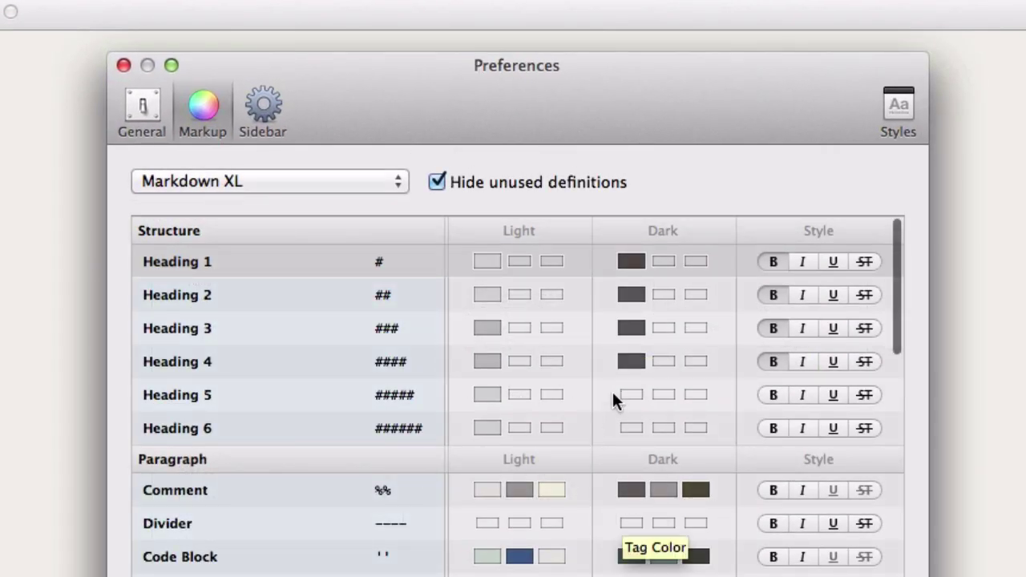
scroll(612, 393, "down", 5)
scroll(611, 394, "down", 5)
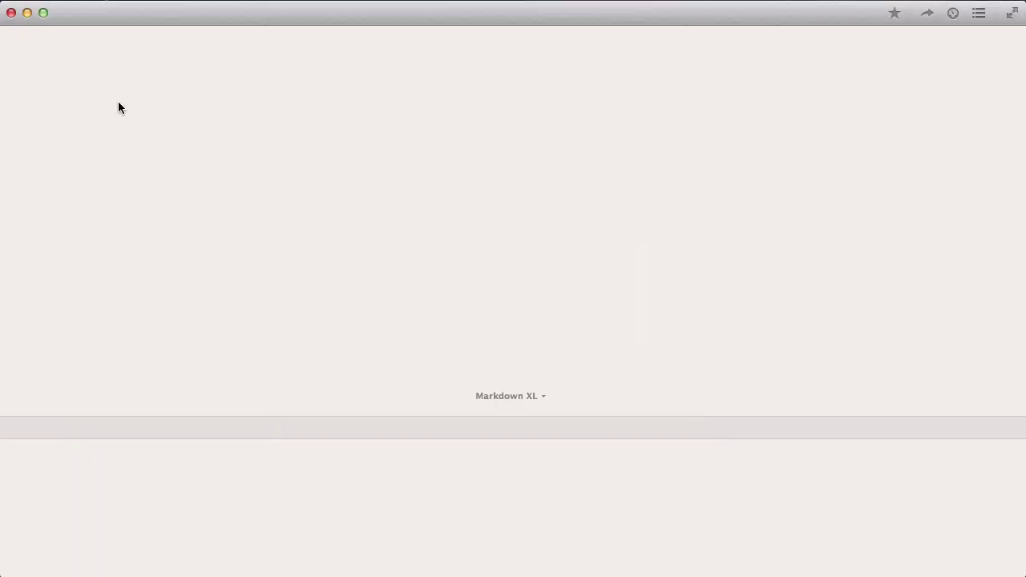
Step: Show the sidebar and delete the Empty Sheet from Blogging
key("super+1")
left_click(292, 134)
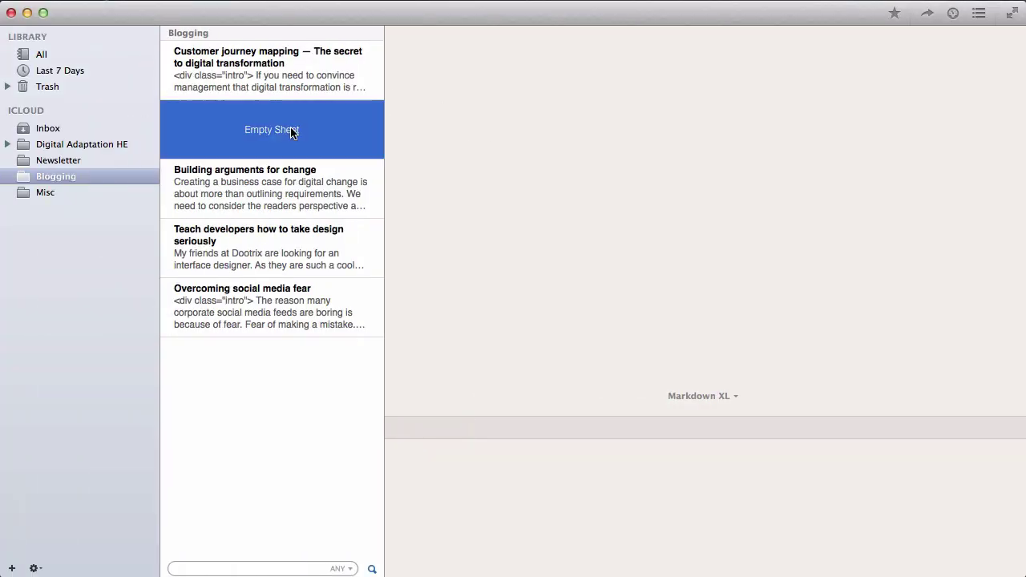
key("BackSpace")
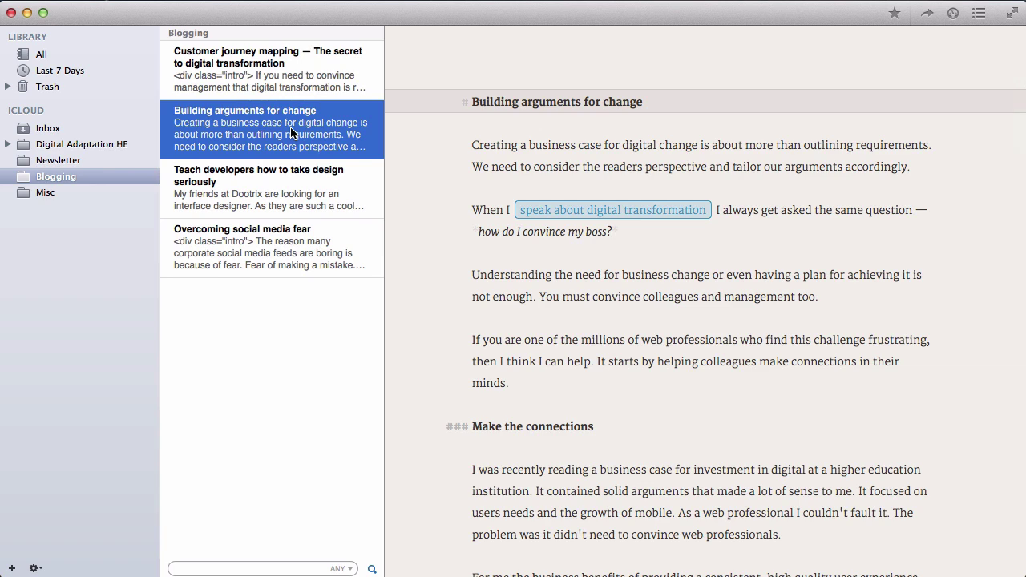
Step: Expand Digital Adaptation HE and open 'A different world' in its Draft group
left_click(33, 144)
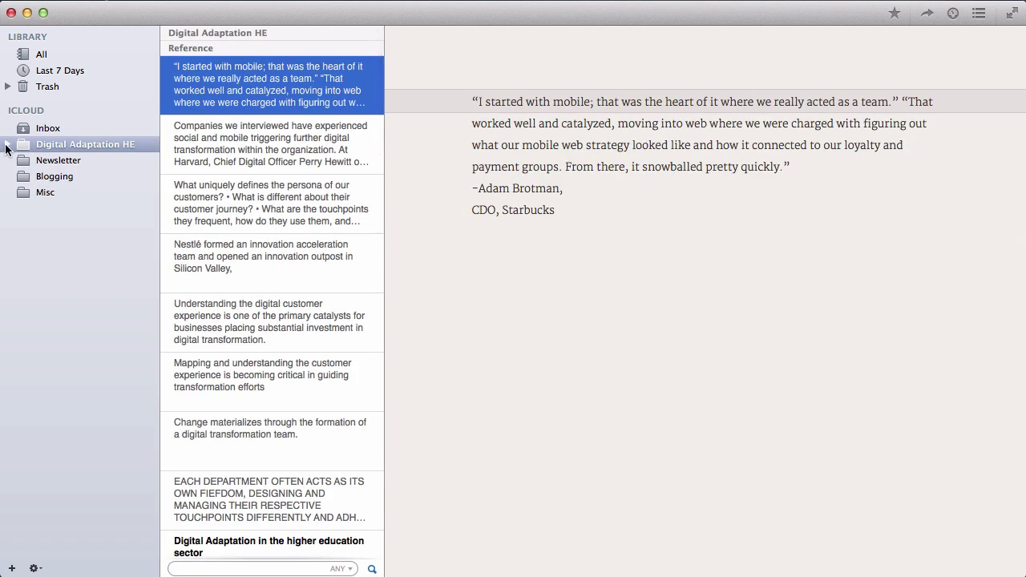
left_click(6, 145)
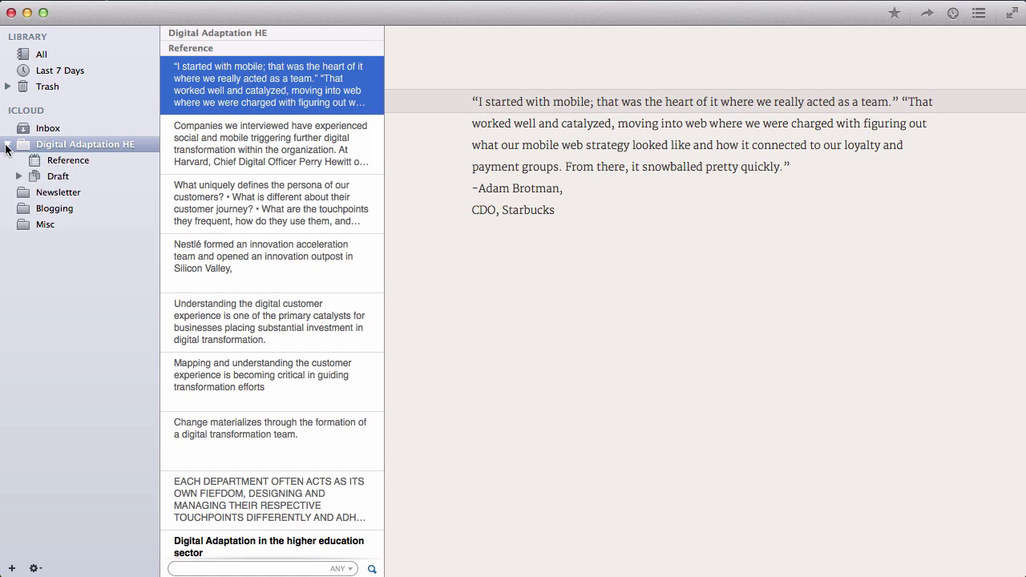
left_click(57, 176)
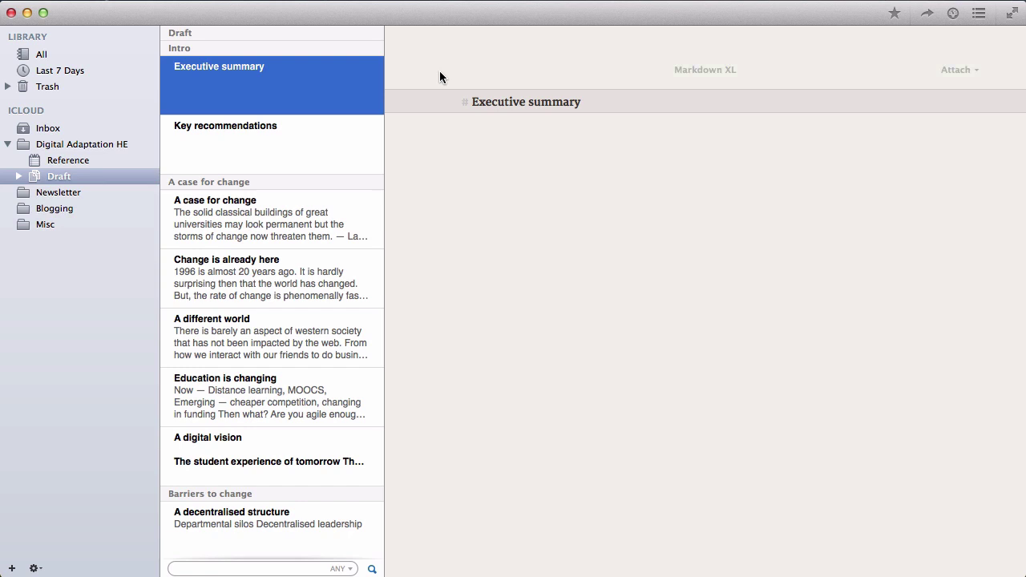
scroll(306, 264, "down", 15)
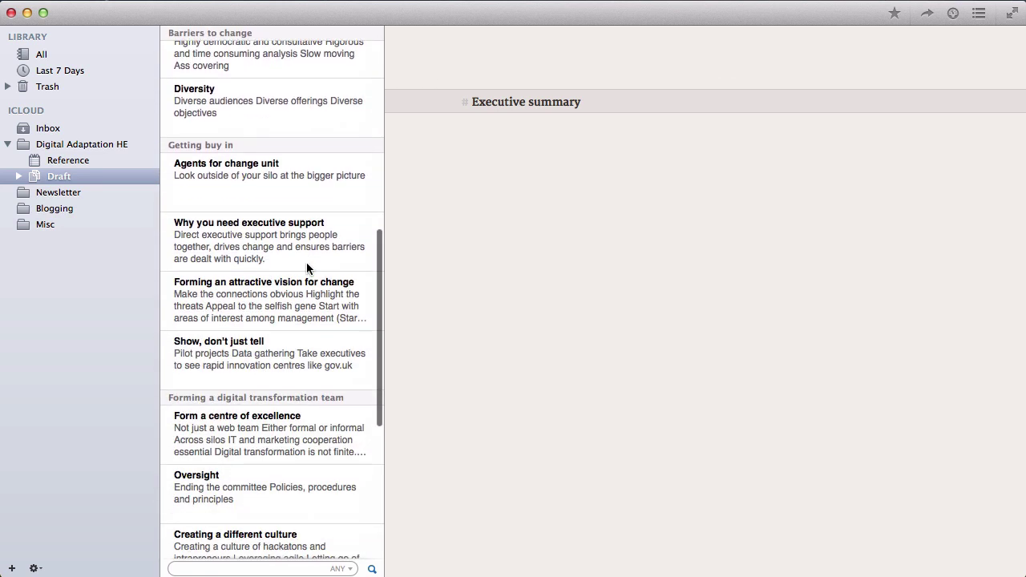
scroll(301, 241, "down", 3)
scroll(303, 144, "up", 10)
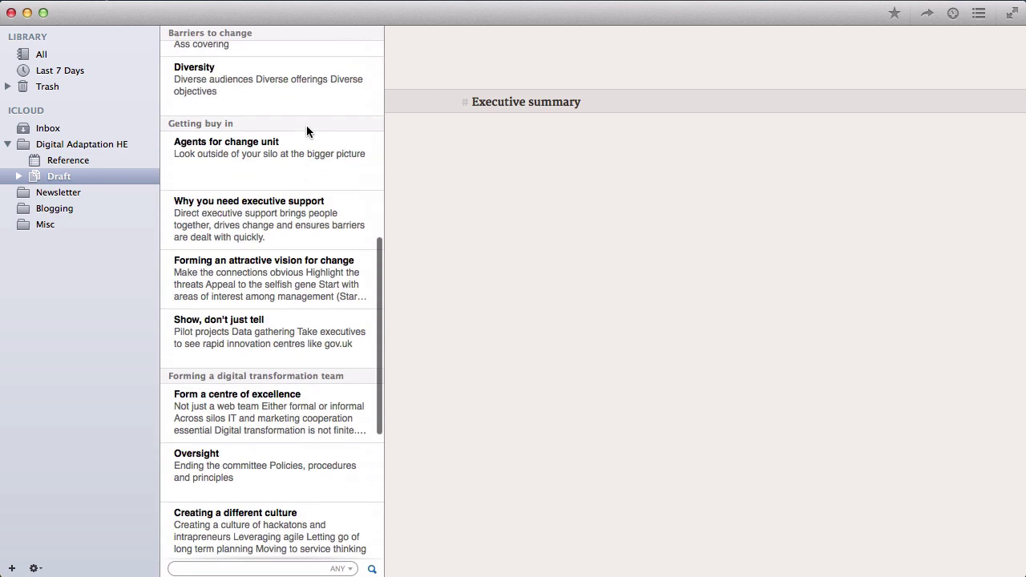
scroll(306, 132, "up", 5)
left_click(251, 133)
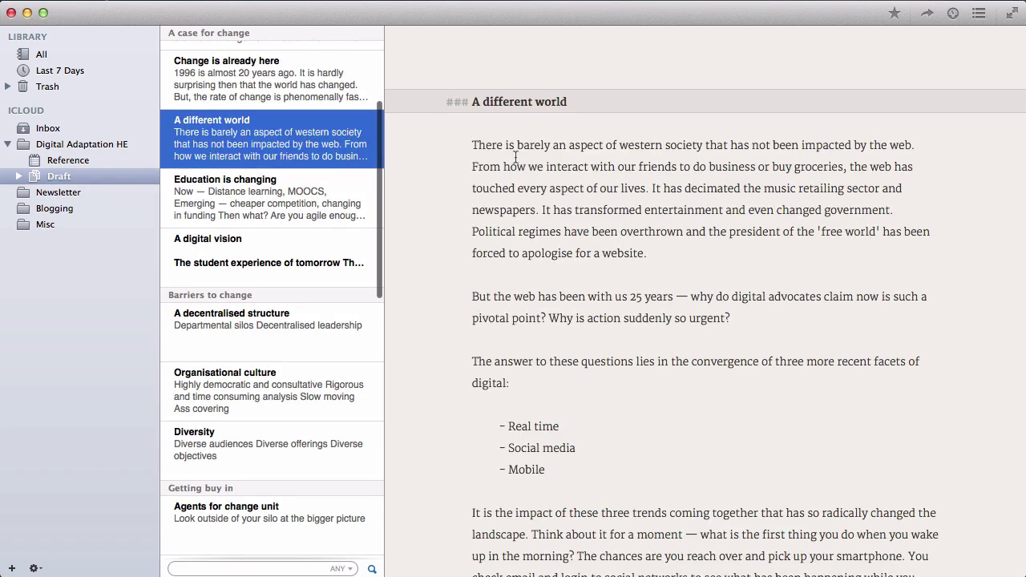
scroll(736, 269, "down", 12)
scroll(733, 271, "up", 5)
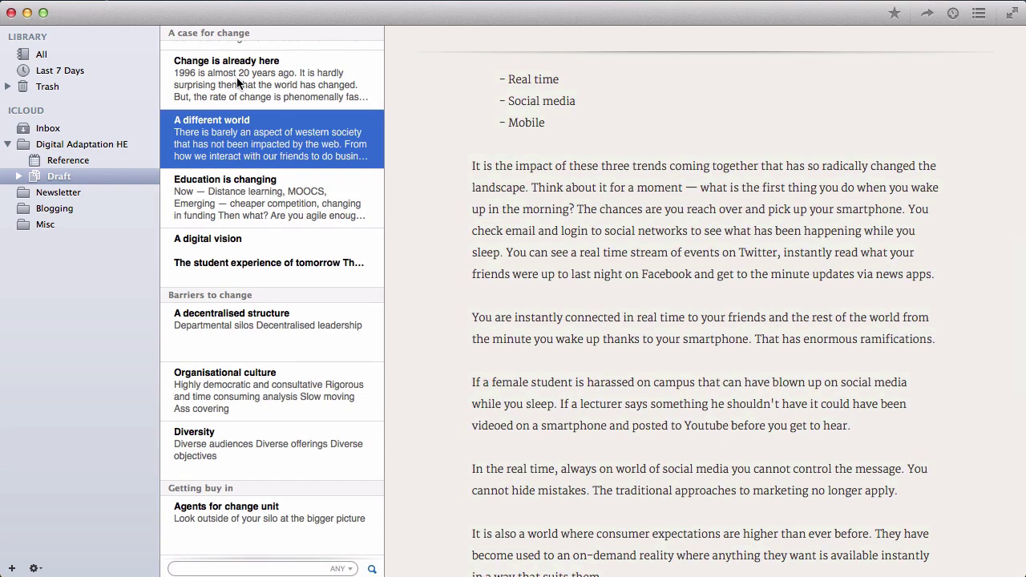
Step: Select all Draft sheets to read them as one text, then open only 'A case for change'
left_click(237, 77)
key("super+a")
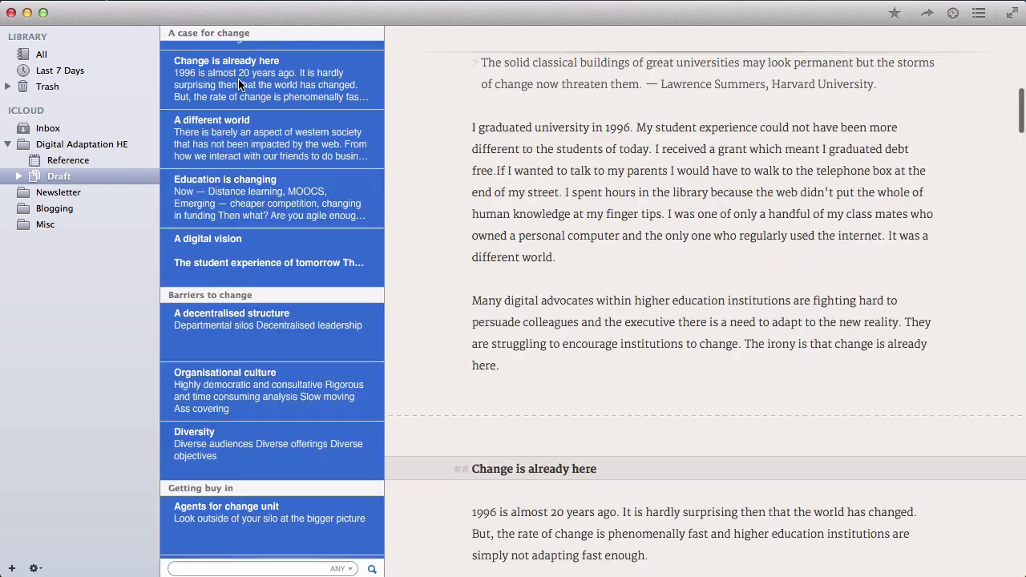
scroll(256, 90, "up", 5)
scroll(778, 264, "down", 10)
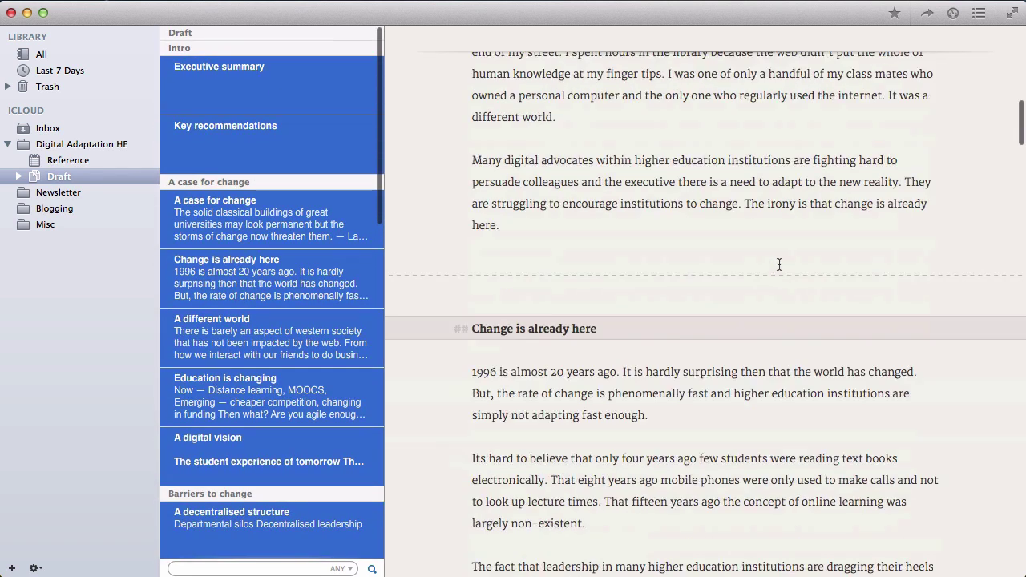
scroll(778, 264, "down", 15)
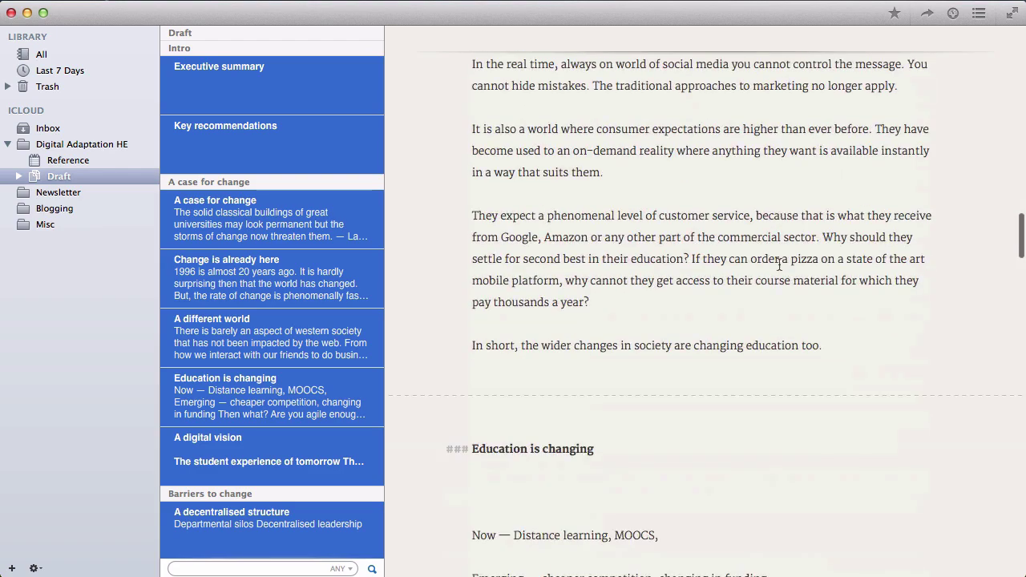
scroll(778, 264, "down", 15)
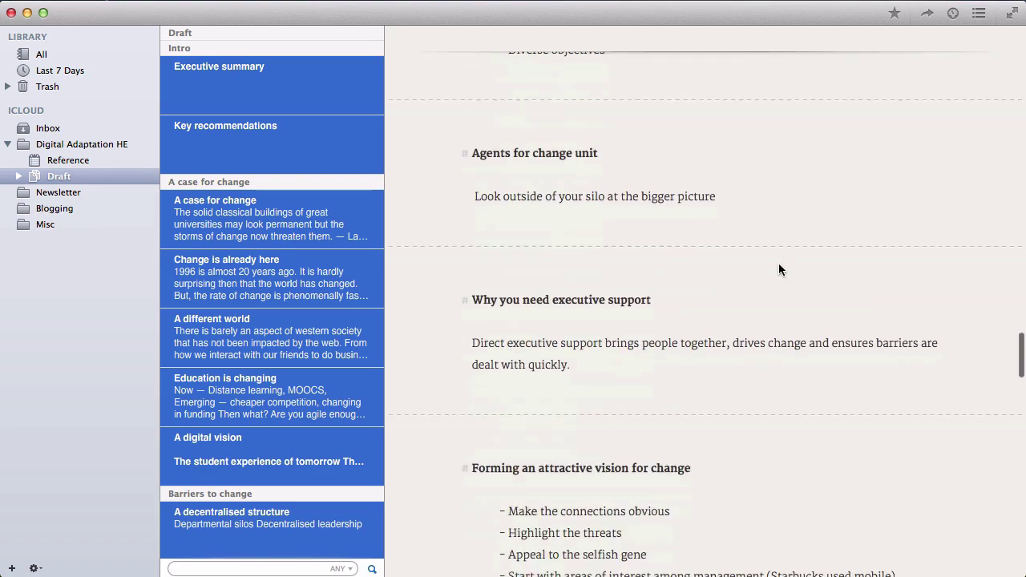
scroll(778, 264, "down", 10)
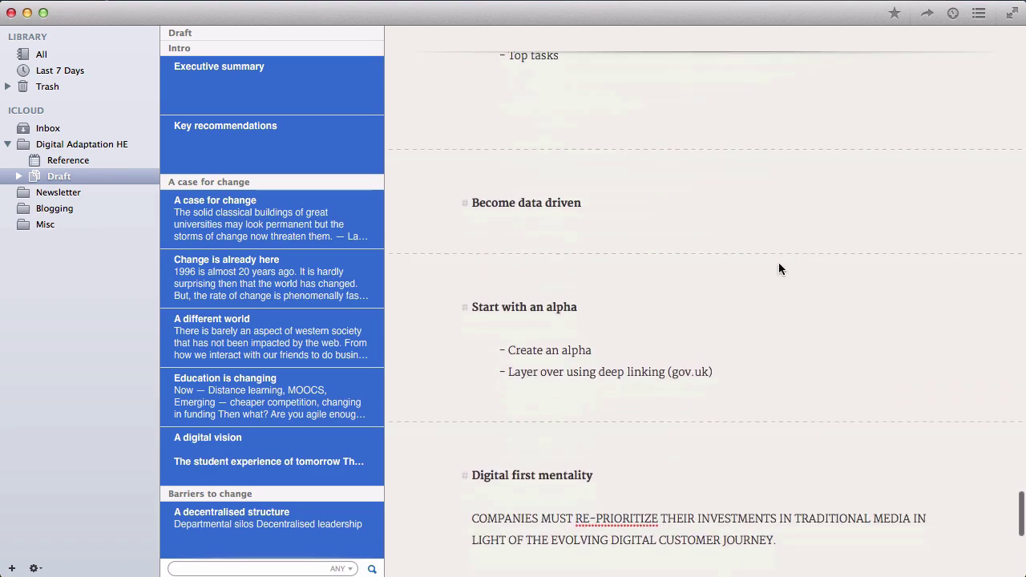
scroll(778, 262, "up", 15)
scroll(775, 264, "up", 15)
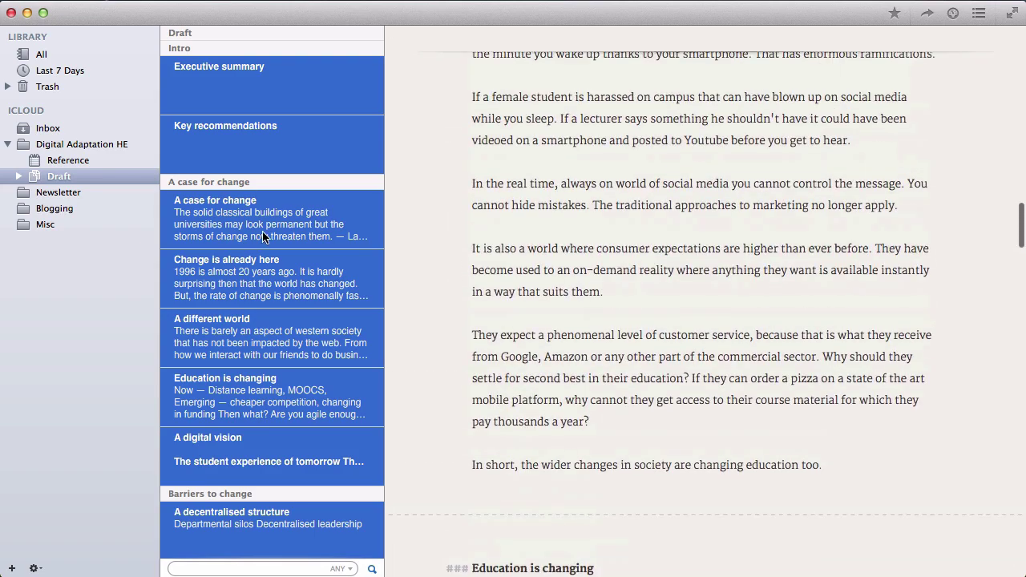
left_click(309, 222)
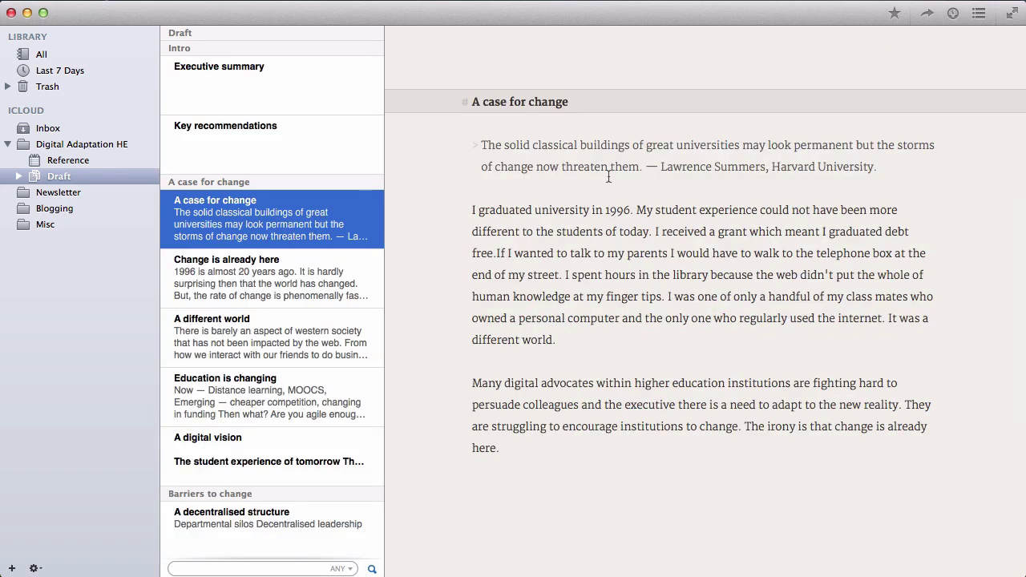
scroll(525, 167, "down", 2)
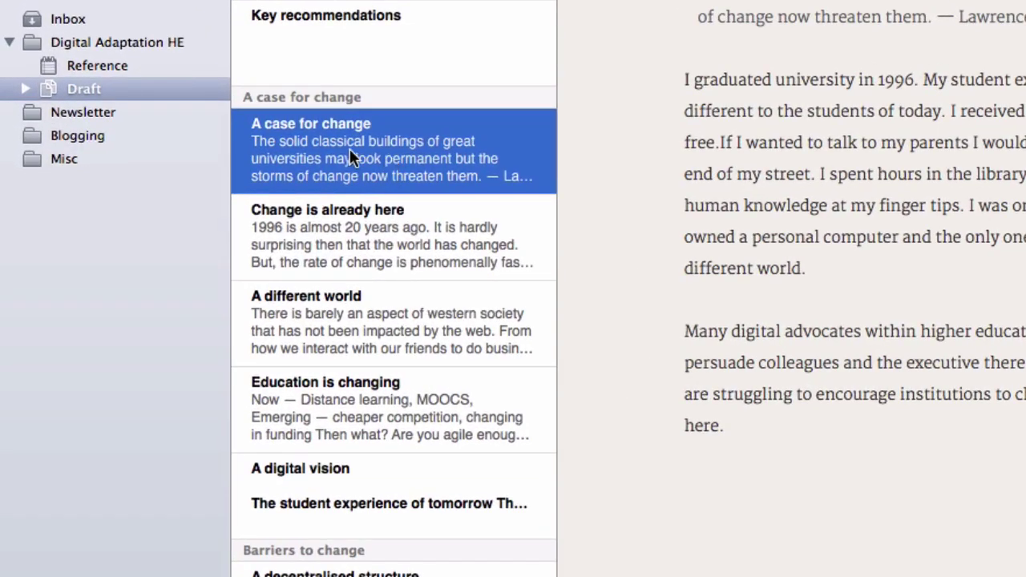
left_click_drag(350, 150, 342, 264)
scroll(341, 264, "down", 2)
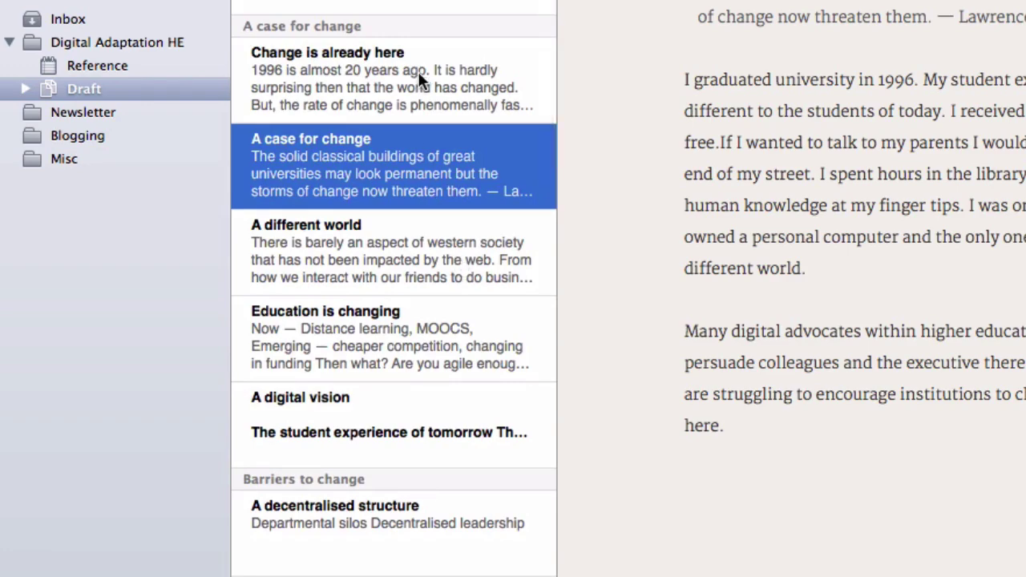
left_click_drag(339, 174, 355, 62)
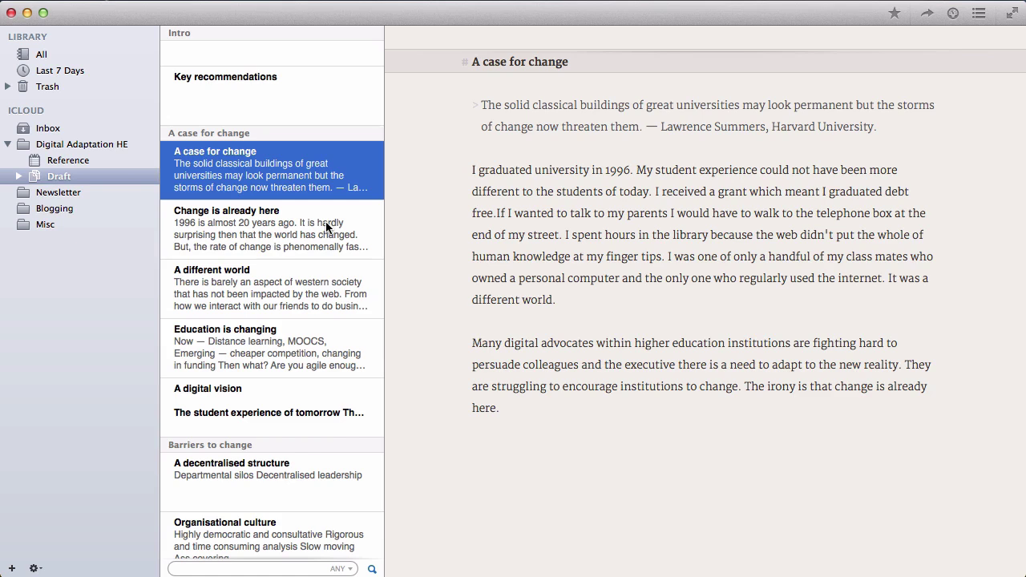
scroll(326, 227, "up", 3)
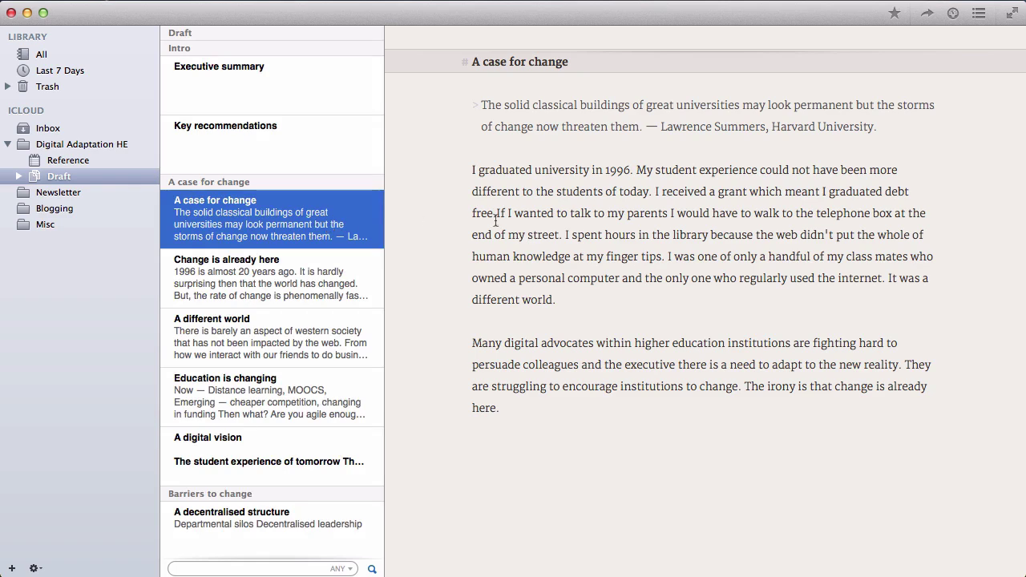
Step: Select all sheets in the Draft group to view them combined
left_click(313, 72)
key("super+a")
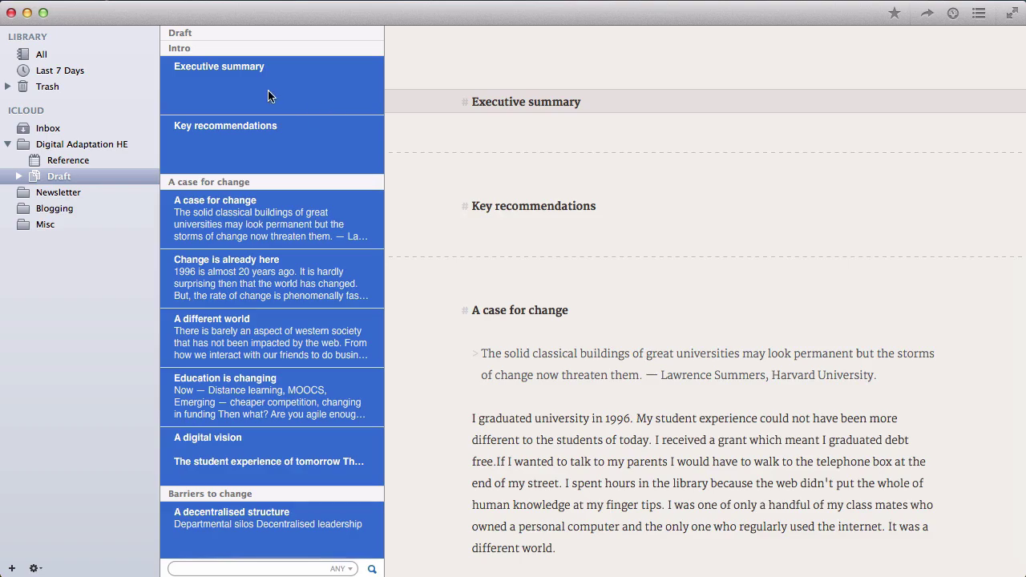
scroll(675, 269, "down", 15)
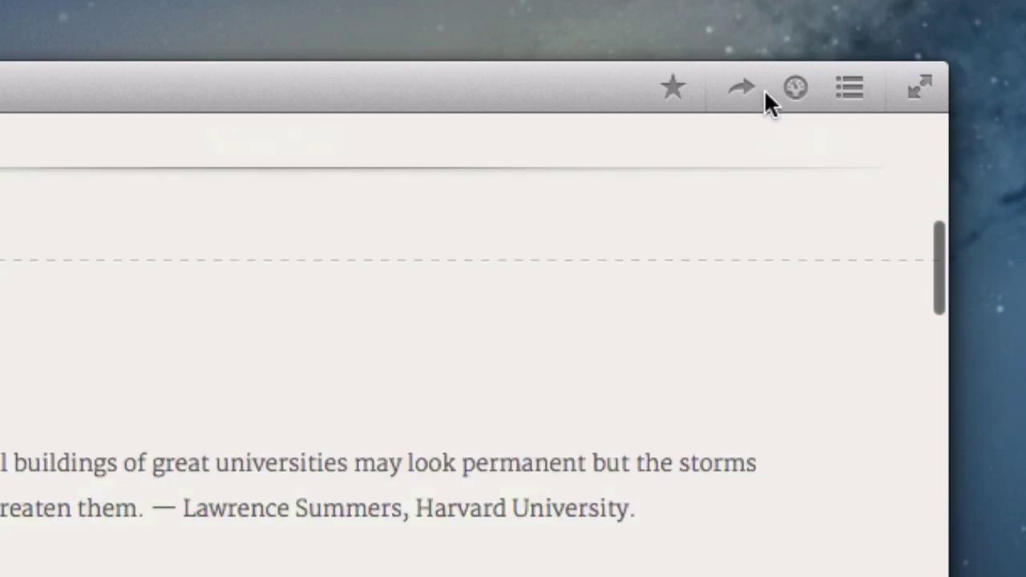
Step: Browse the export formats, then choose HTML with the Boagworld style
left_click(744, 90)
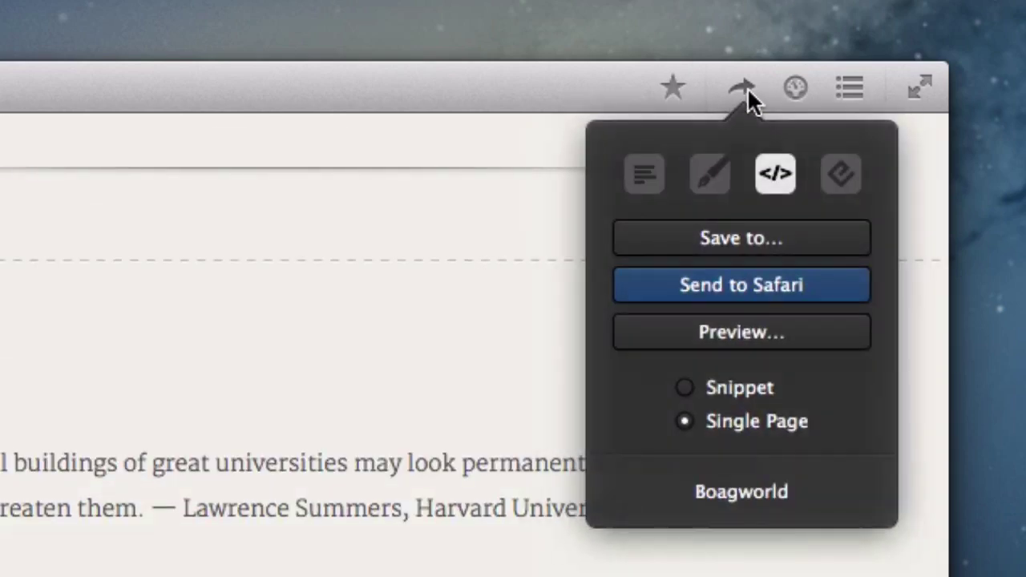
left_click(634, 178)
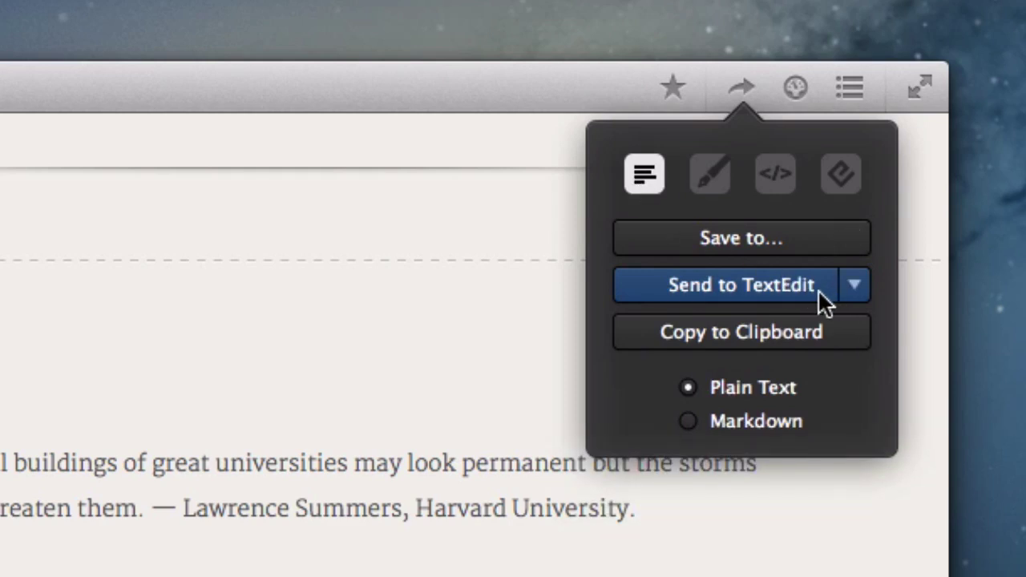
left_click(710, 183)
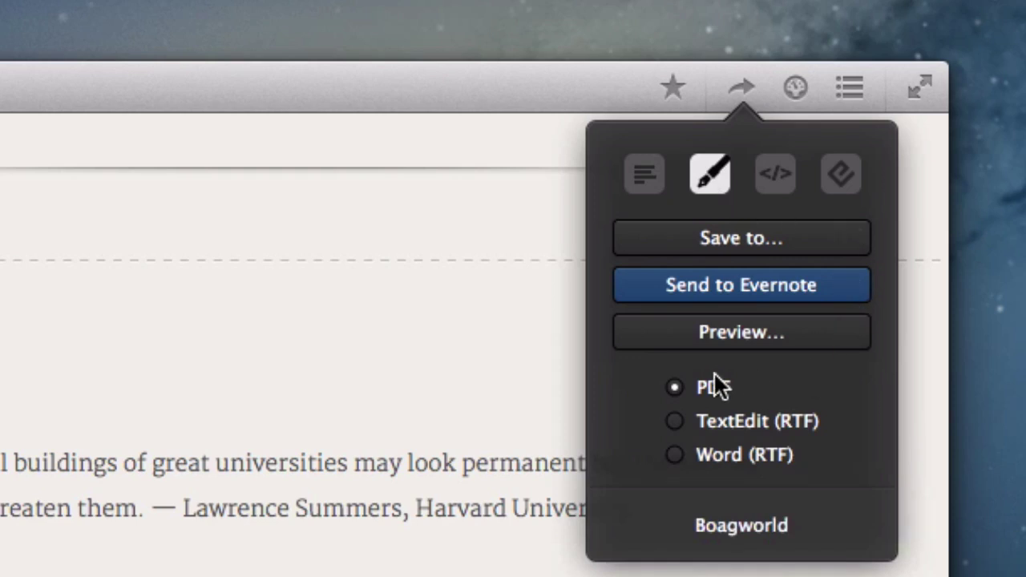
left_click(777, 183)
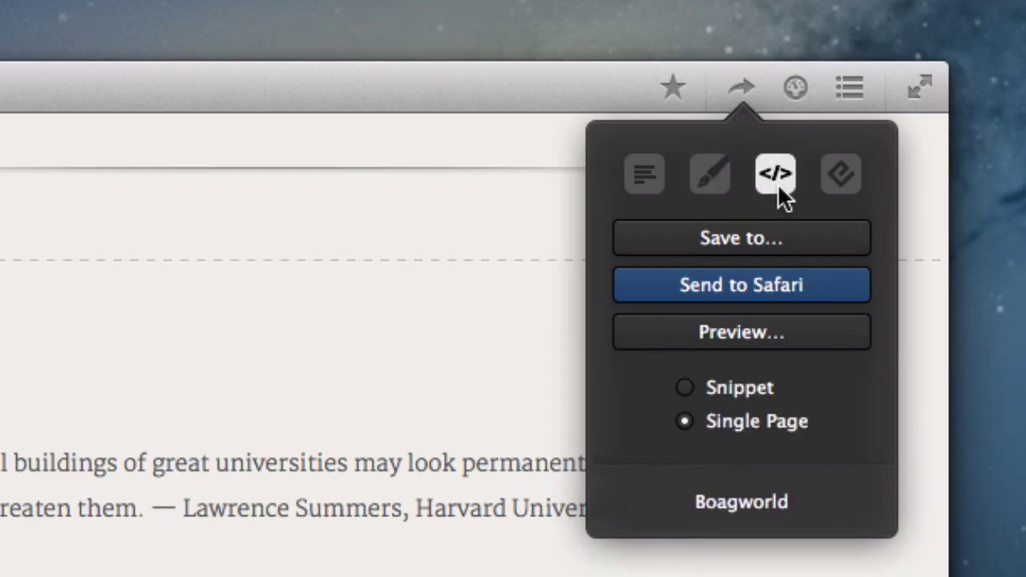
left_click(839, 176)
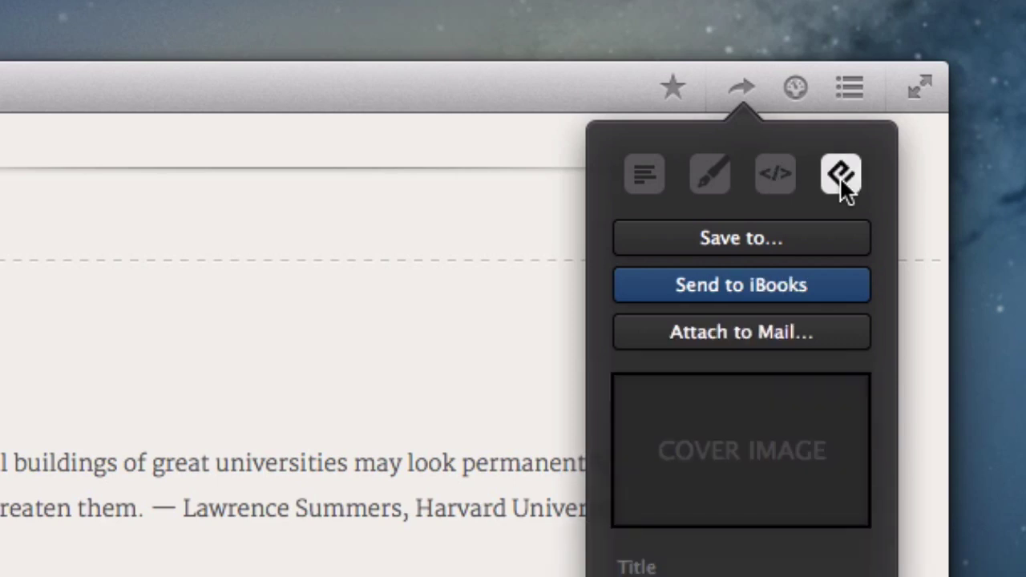
left_click(770, 180)
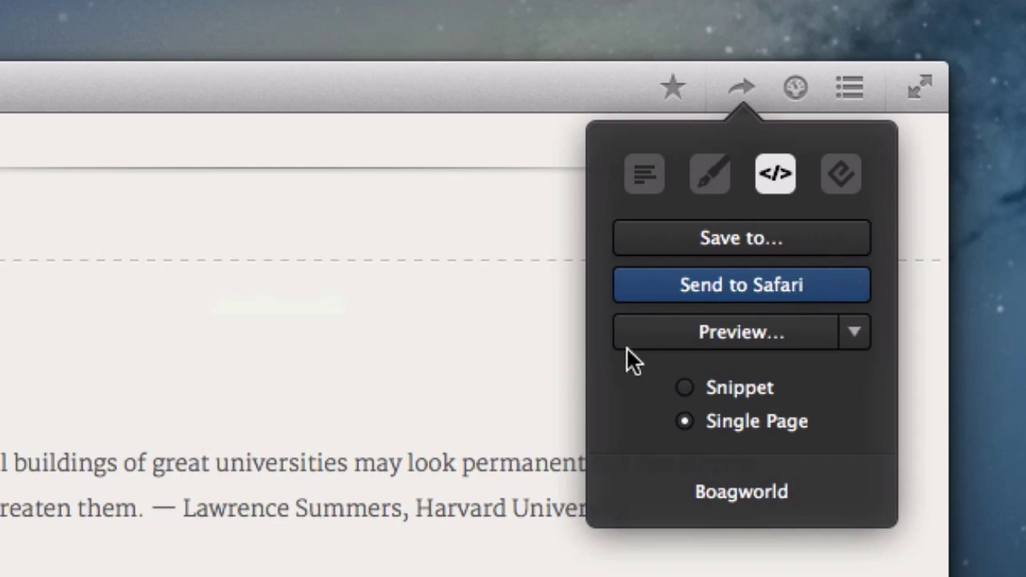
left_click(857, 491)
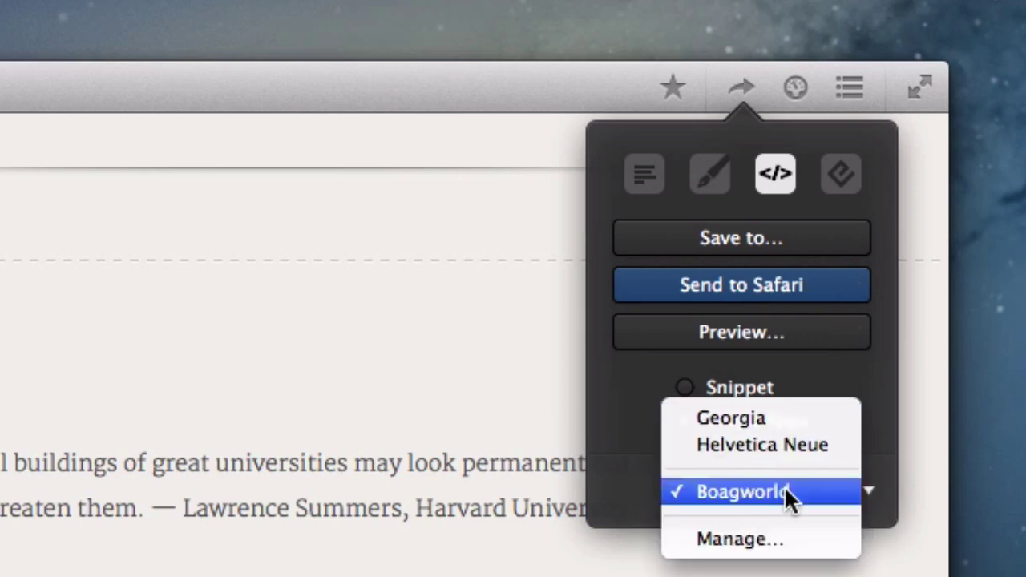
left_click(610, 405)
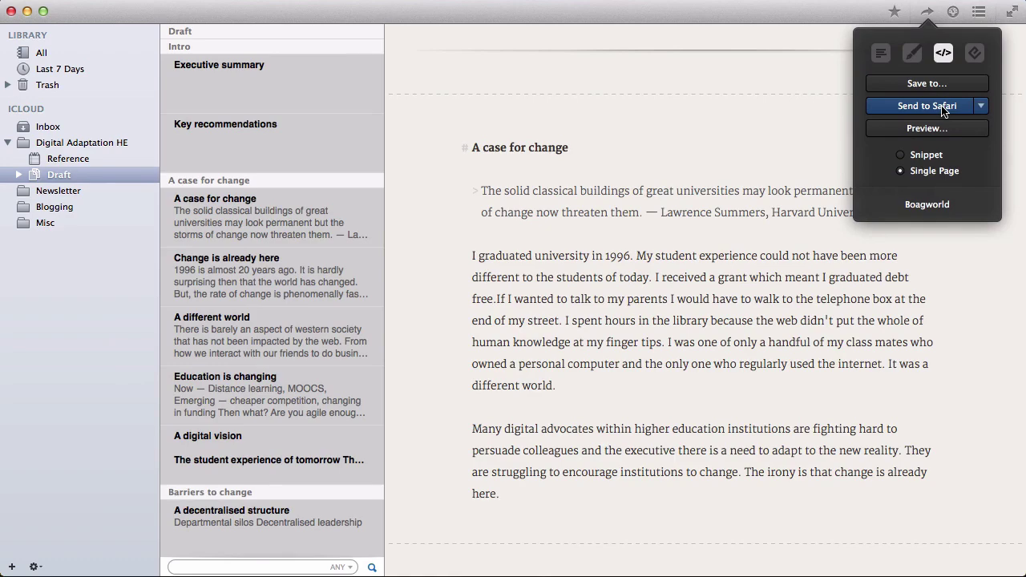
Step: Send the combined Draft to Safari as HTML and scroll through the Executive summary page
left_click(926, 105)
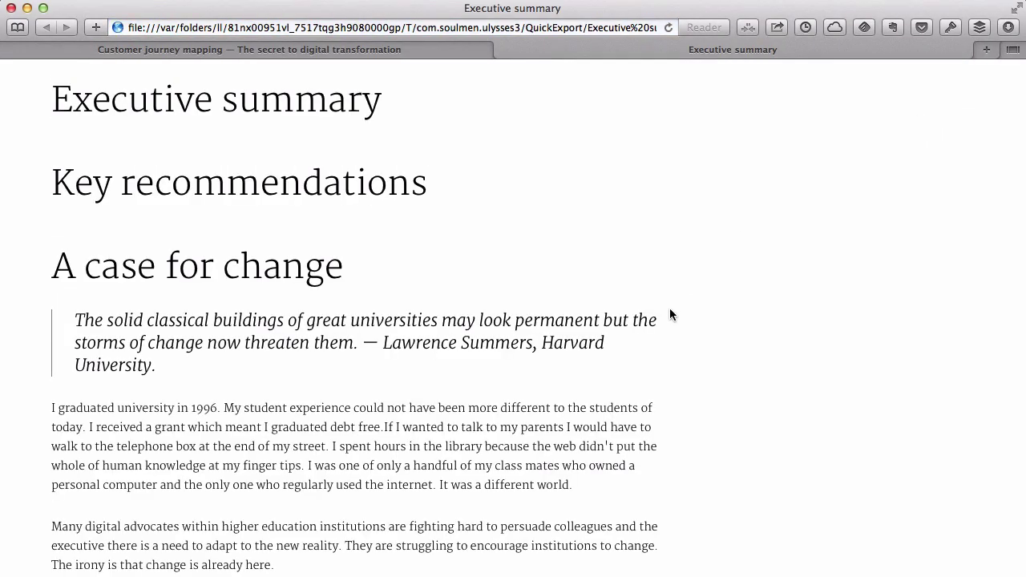
scroll(669, 311, "down", 5)
scroll(671, 314, "down", 15)
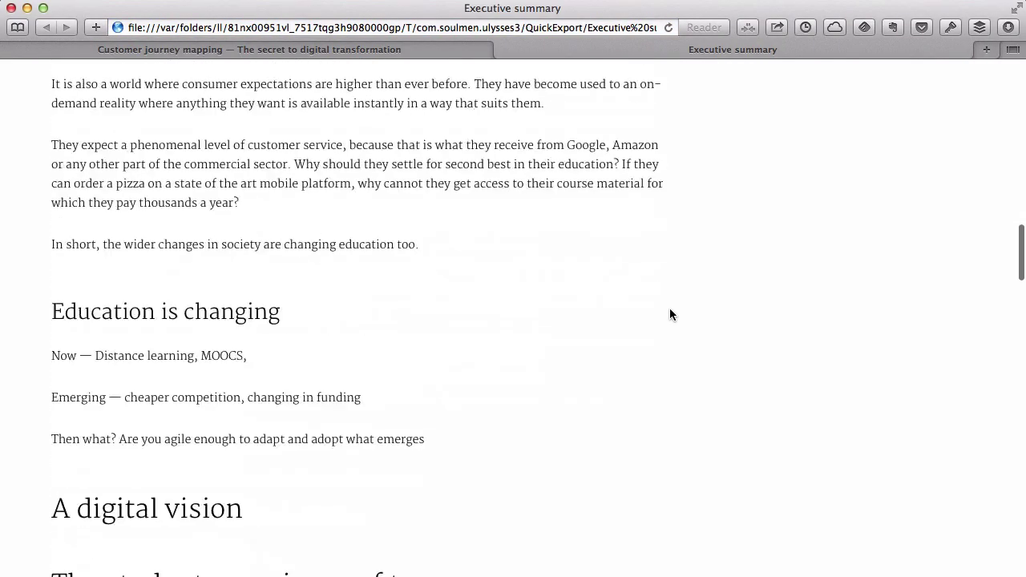
scroll(671, 314, "down", 15)
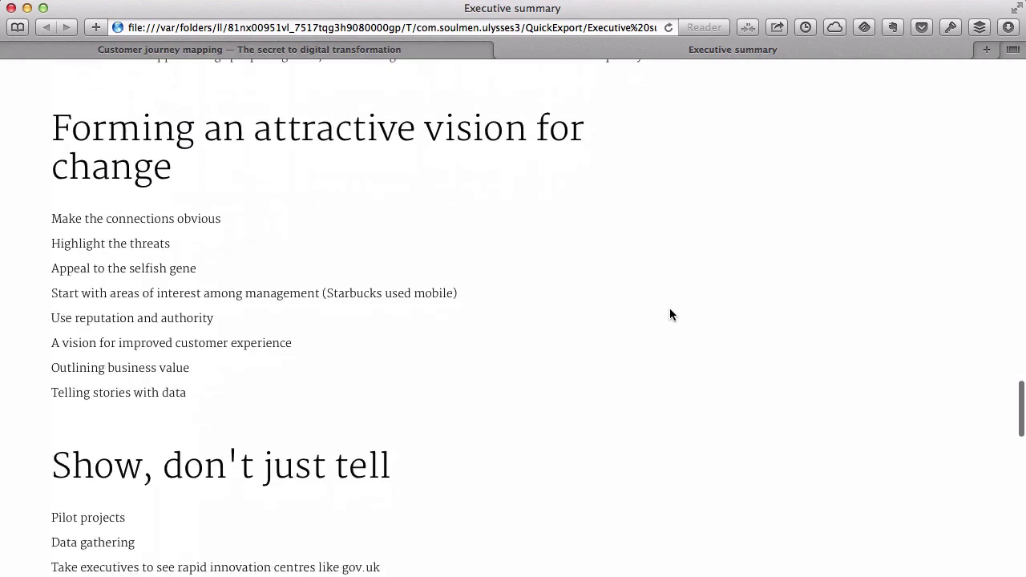
scroll(669, 314, "down", 12)
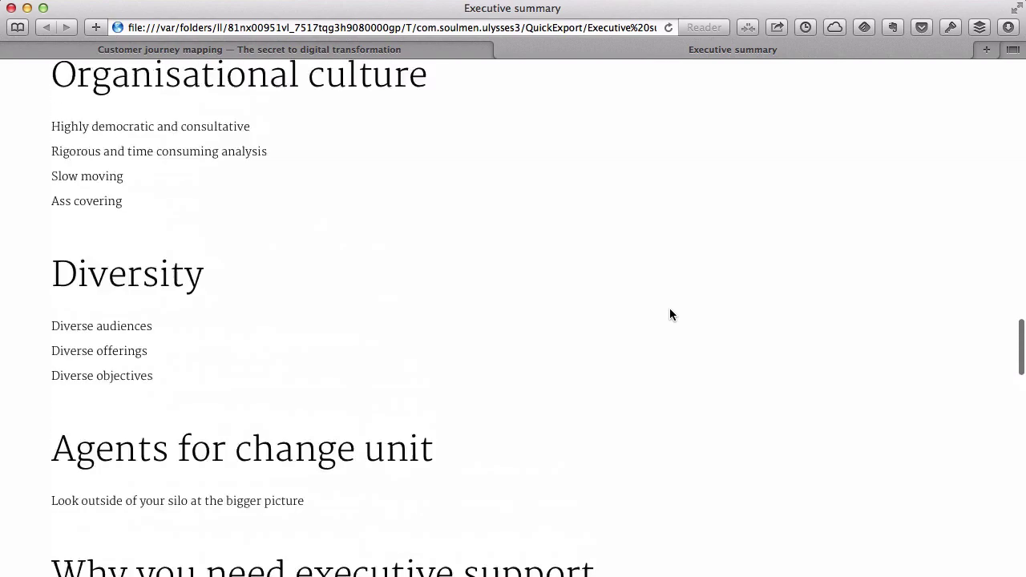
scroll(670, 314, "up", 20)
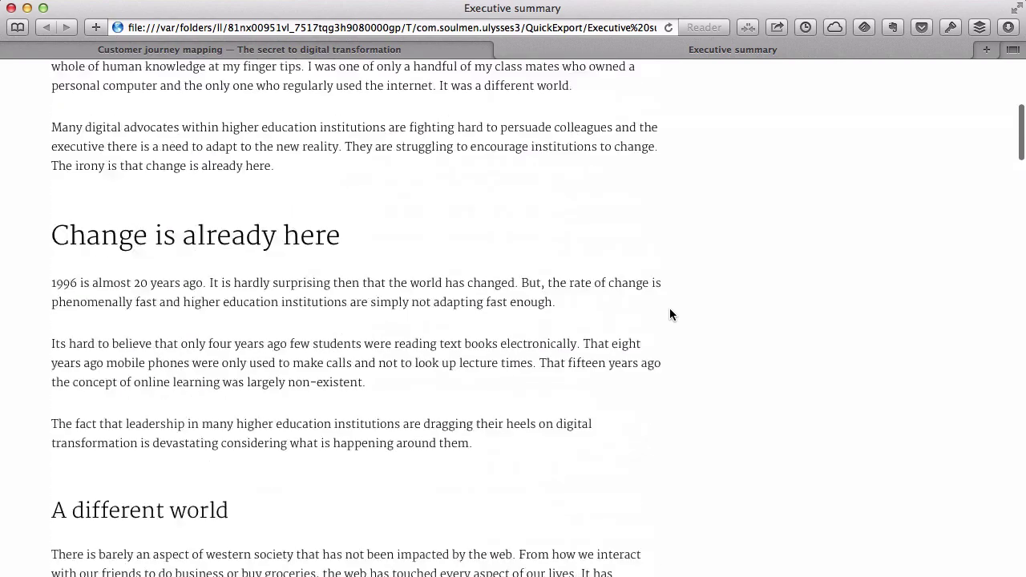
scroll(669, 314, "up", 4)
Step: Open the 'Customer journey mapping' post from the Blogging group and bring up its export options
key("super+Tab")
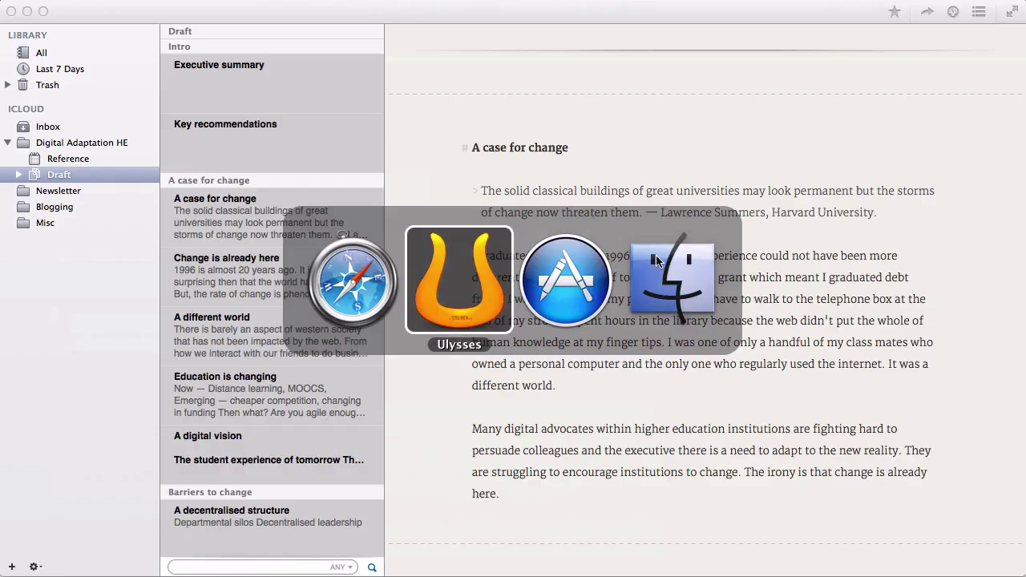
left_click(42, 205)
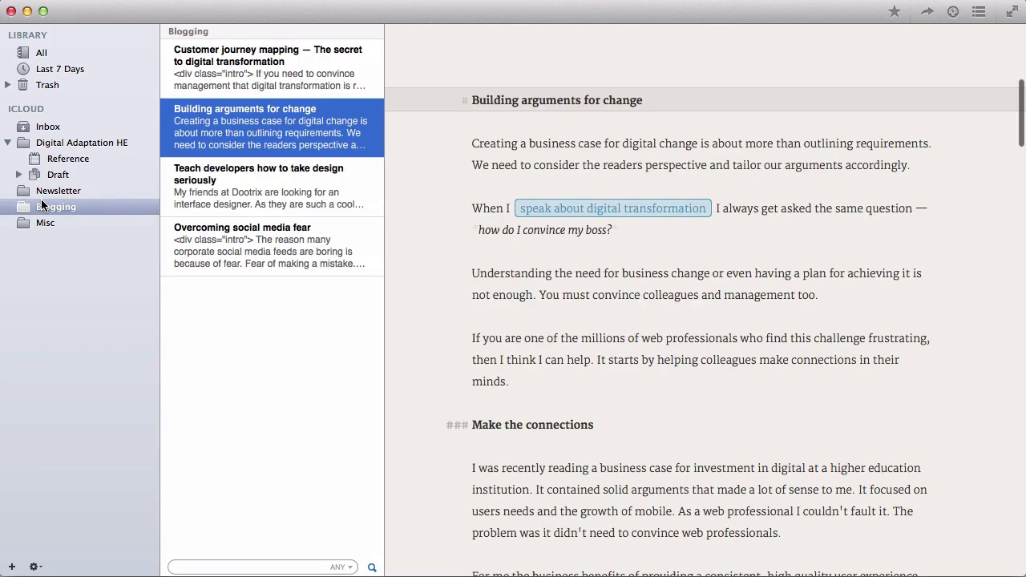
left_click(297, 74)
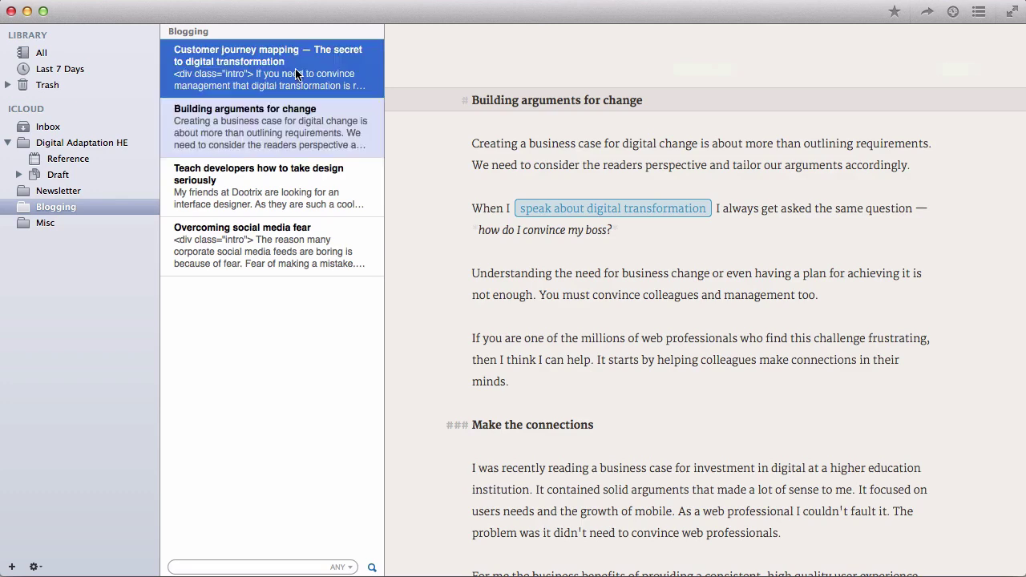
left_click(927, 13)
Step: Send the post to Safari as HTML, scroll through the exported page, then return to Ulysses
left_click(941, 110)
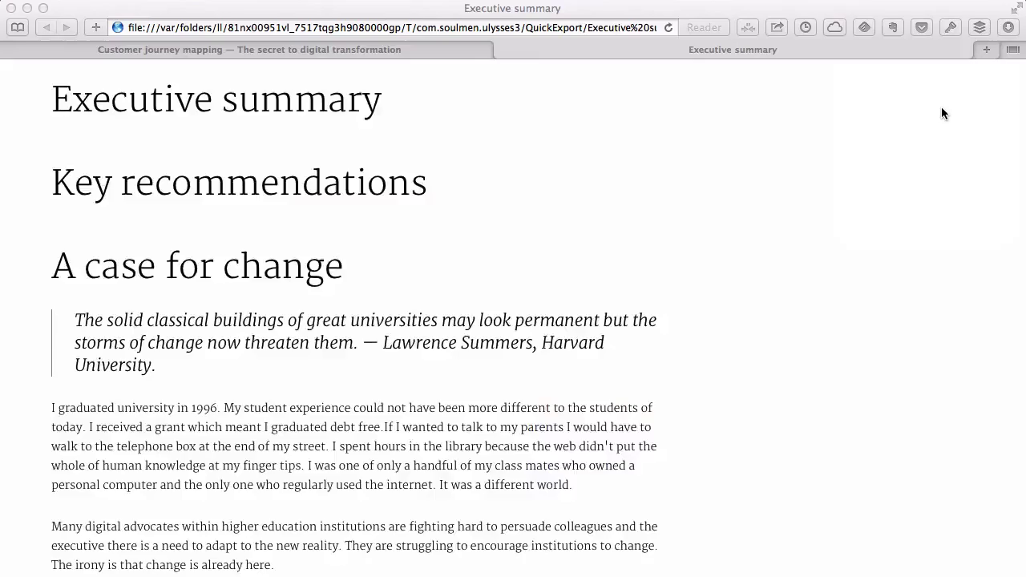
scroll(820, 294, "down", 15)
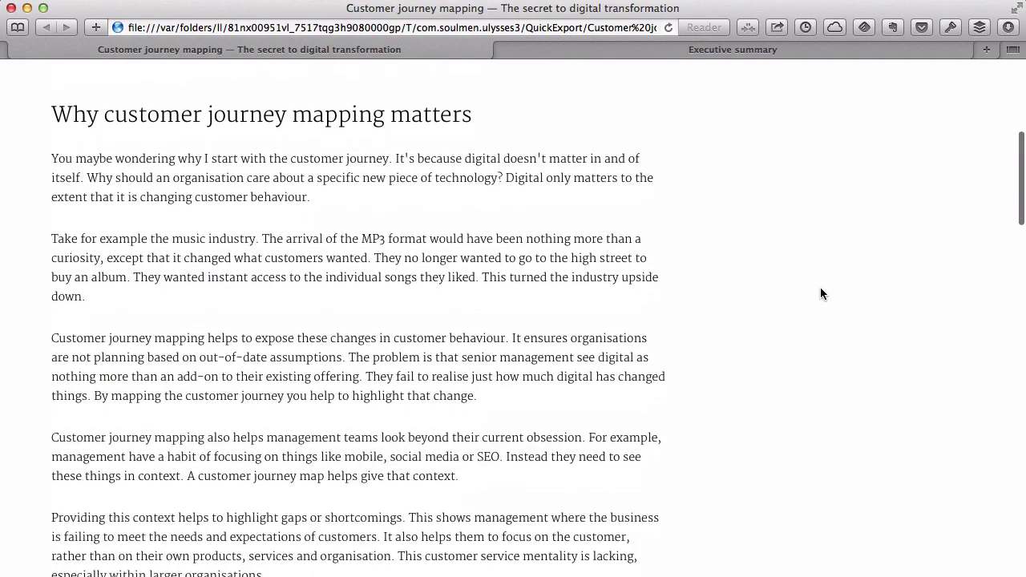
scroll(820, 294, "down", 20)
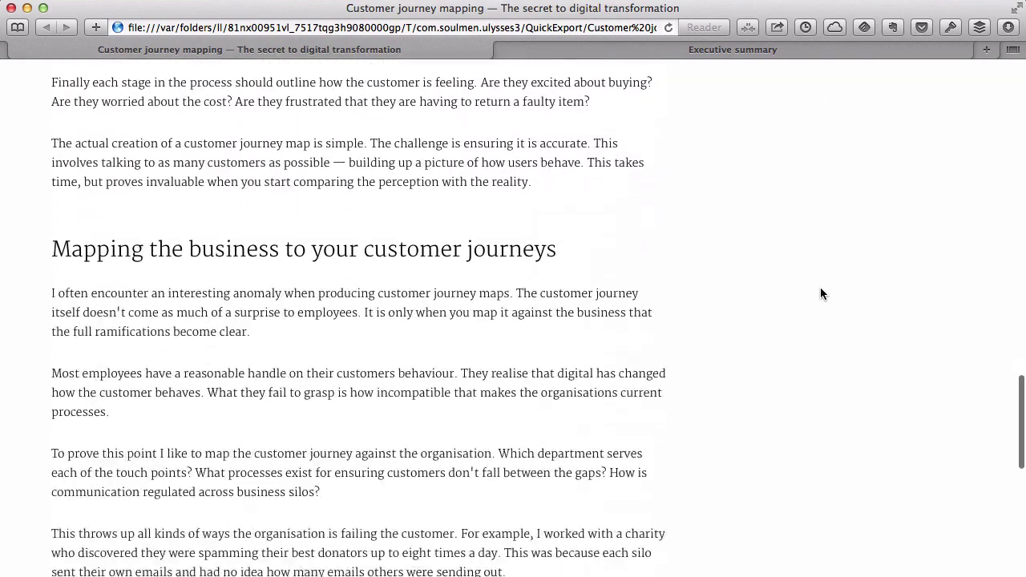
scroll(819, 294, "up", 10)
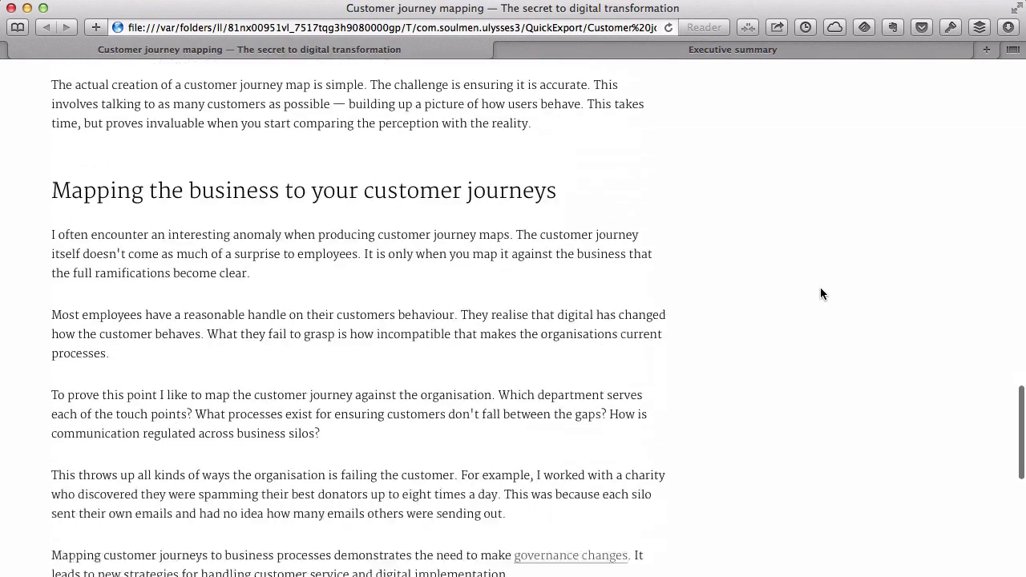
scroll(820, 294, "down", 5)
key("super+Tab")
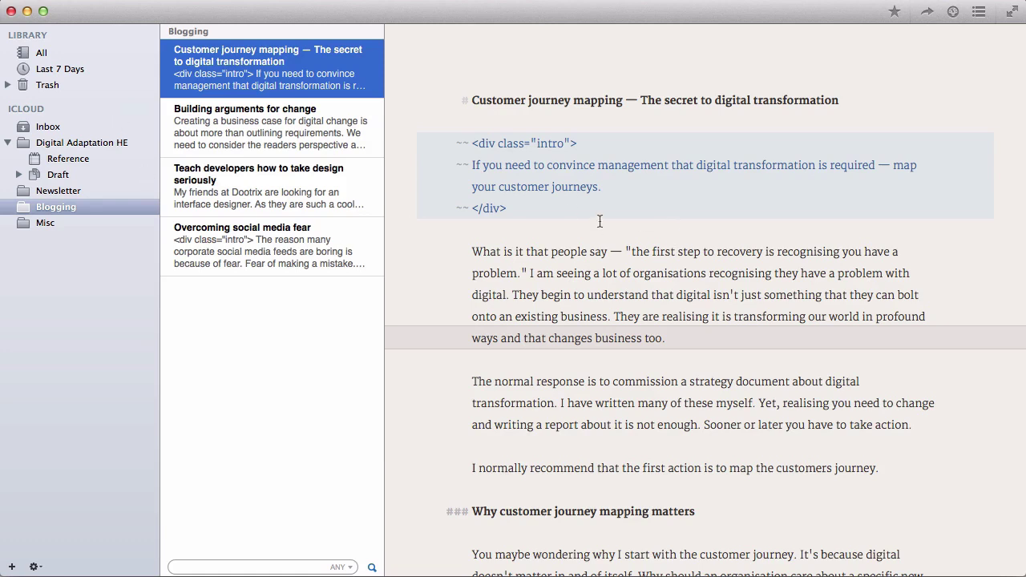
Step: Show the post's statistics: 1,123 words, 6,843 characters, about 4 min 40 sec reading time
left_click(609, 253)
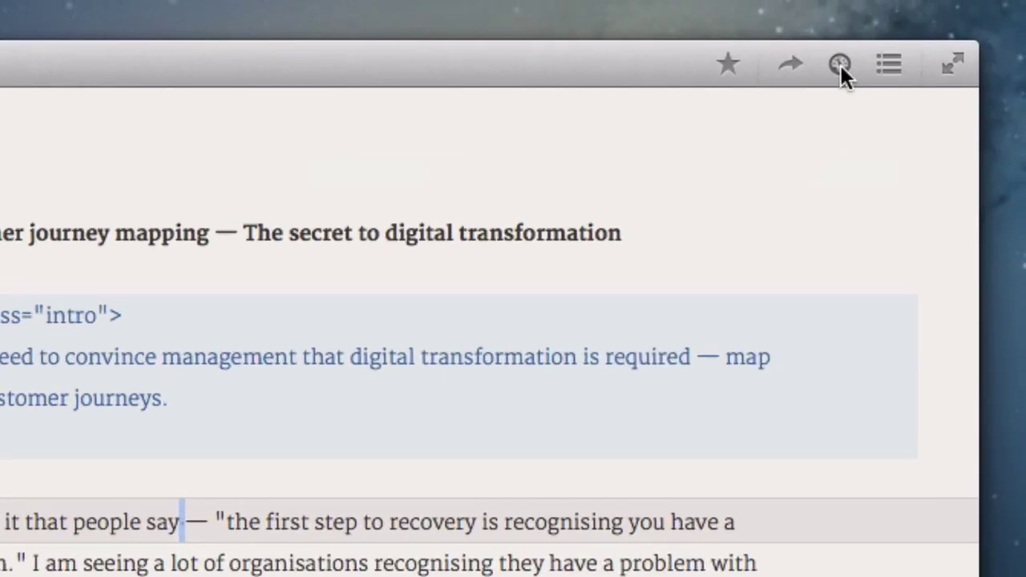
left_click(840, 65)
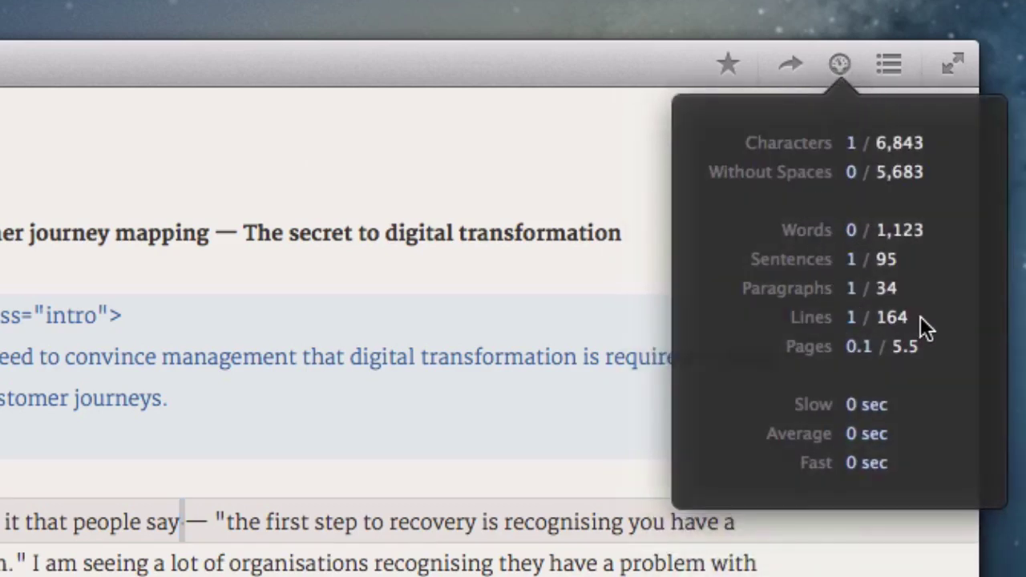
left_click(633, 326)
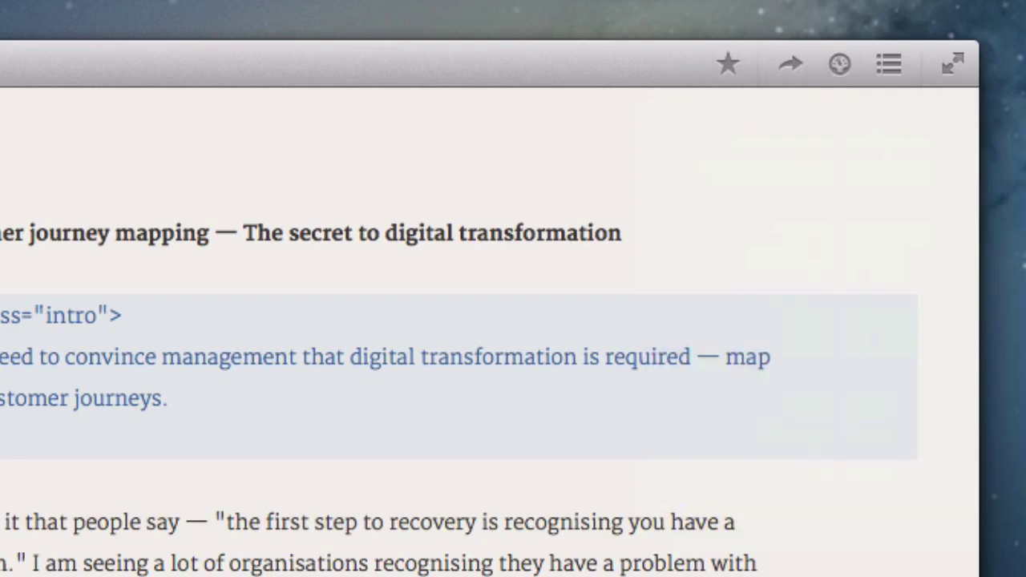
left_click(840, 66)
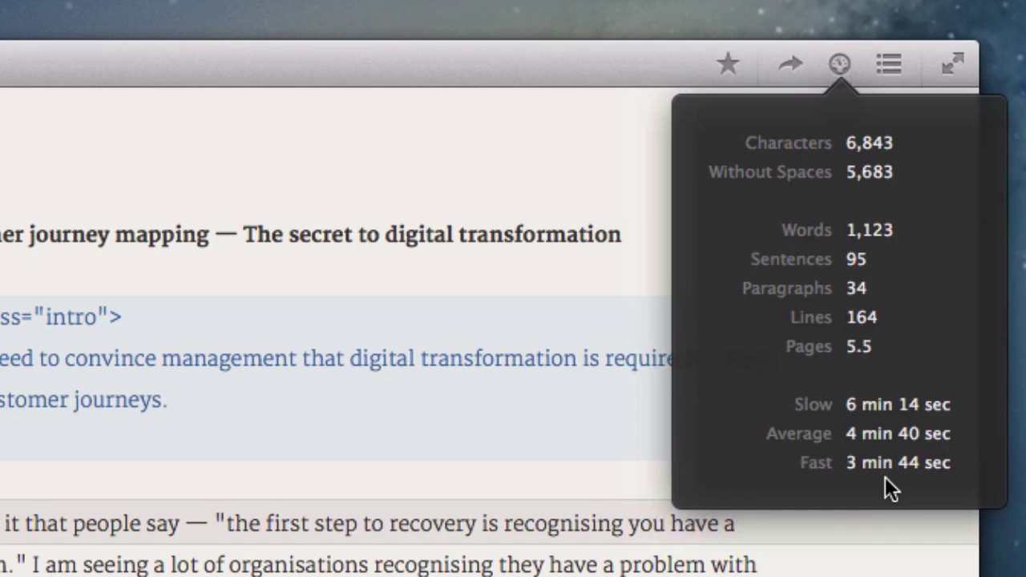
left_click(398, 390)
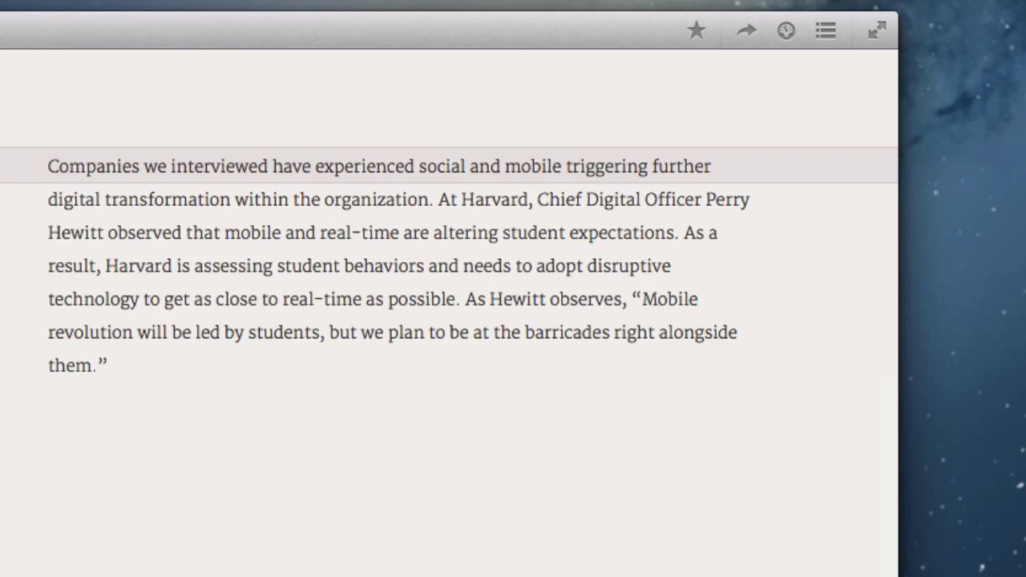
Step: Jump to the 'Education is changing' heading using the draft's heading outline
scroll(449, 320, "up", 2)
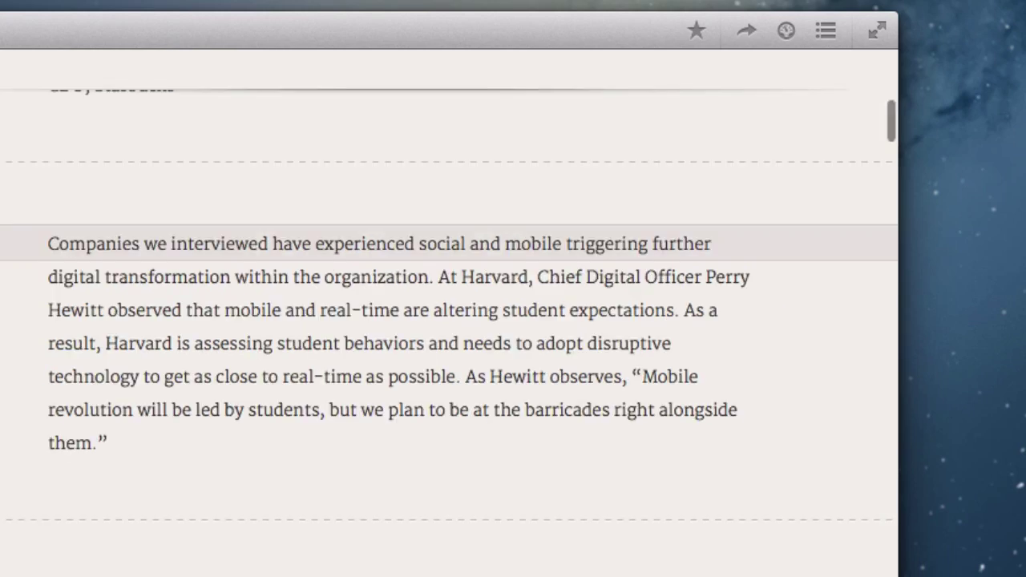
left_click(819, 31)
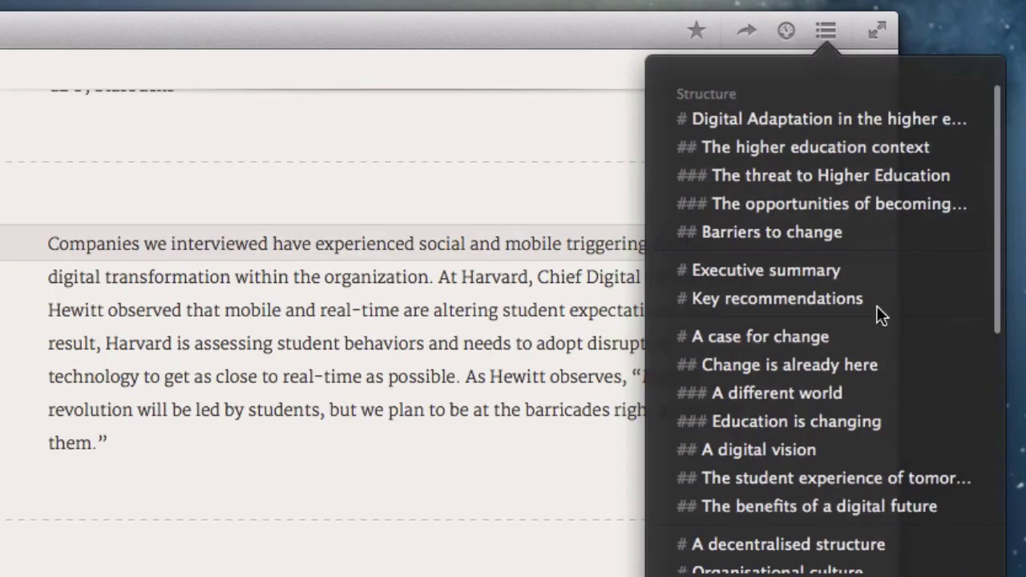
scroll(876, 308, "down", 5)
scroll(876, 305, "down", 6)
scroll(875, 303, "up", 6)
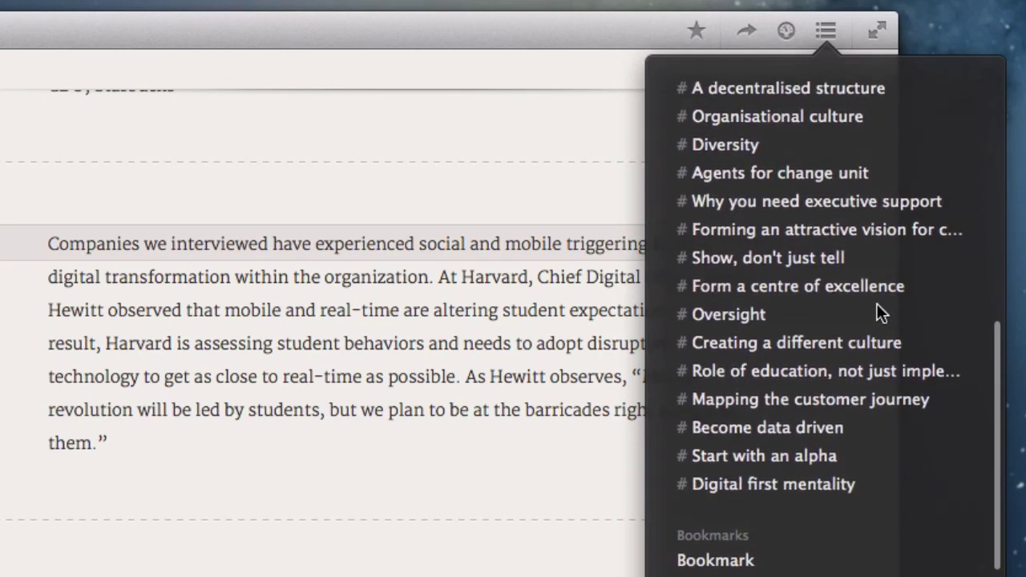
scroll(876, 303, "up", 5)
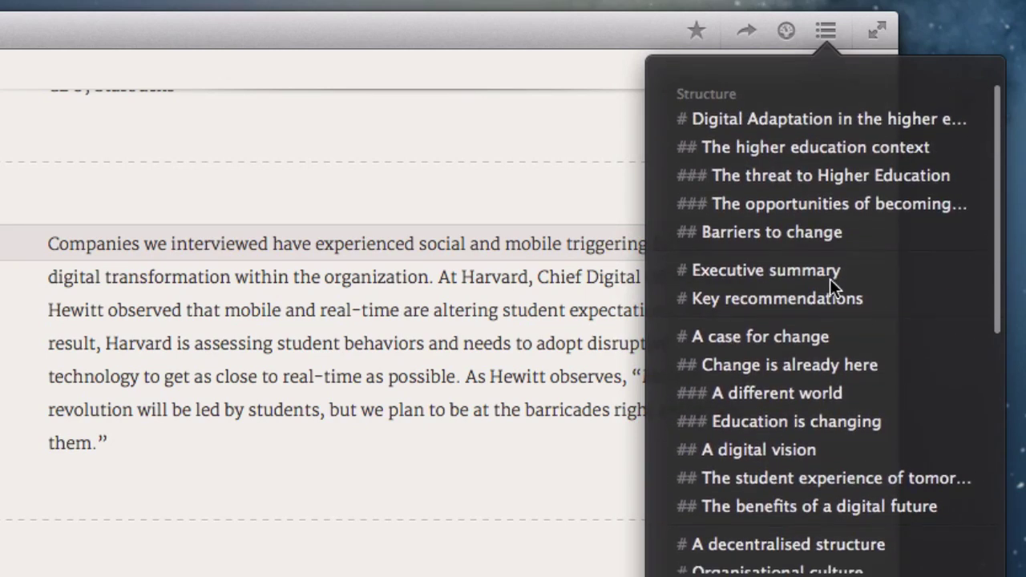
scroll(808, 331, "down", 4)
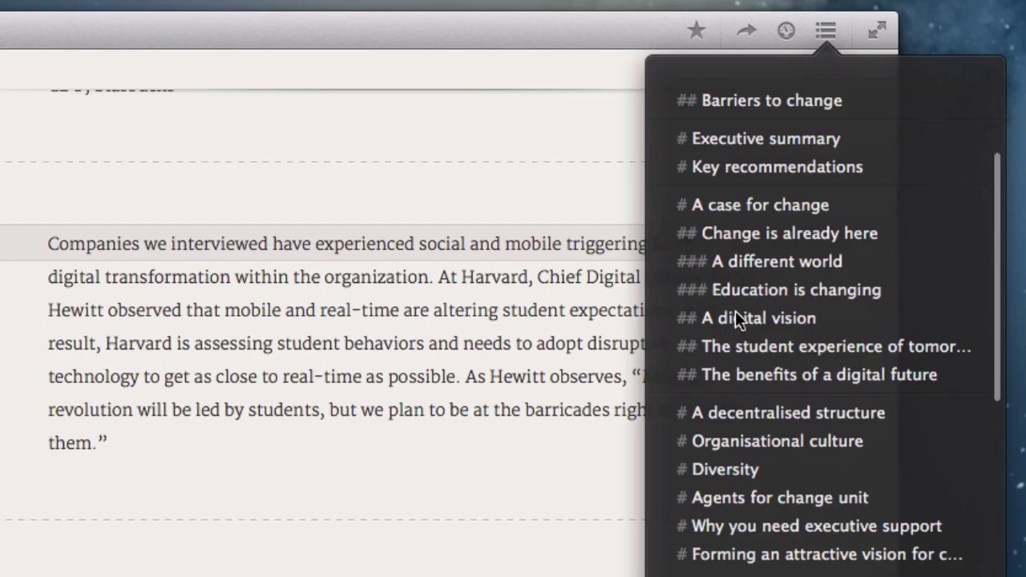
left_click(755, 290)
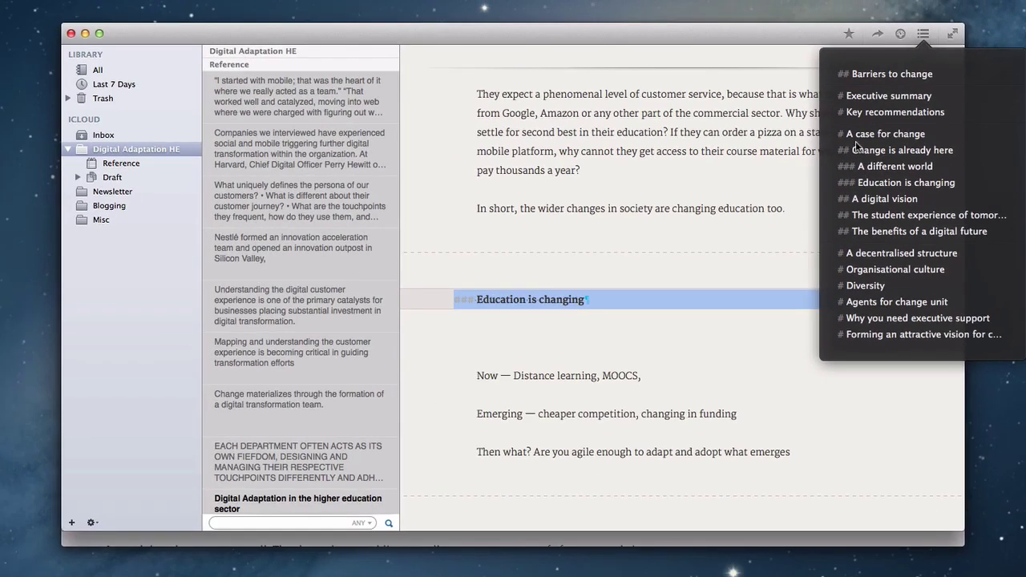
Step: Close the heading outline and place the cursor below 'Change is already here'
left_click(922, 35)
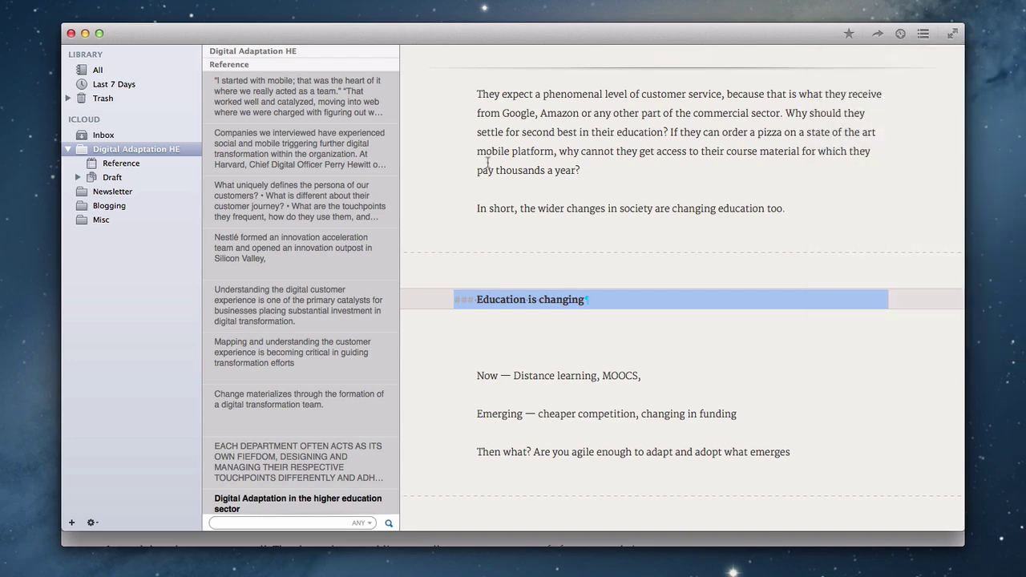
left_click(507, 162)
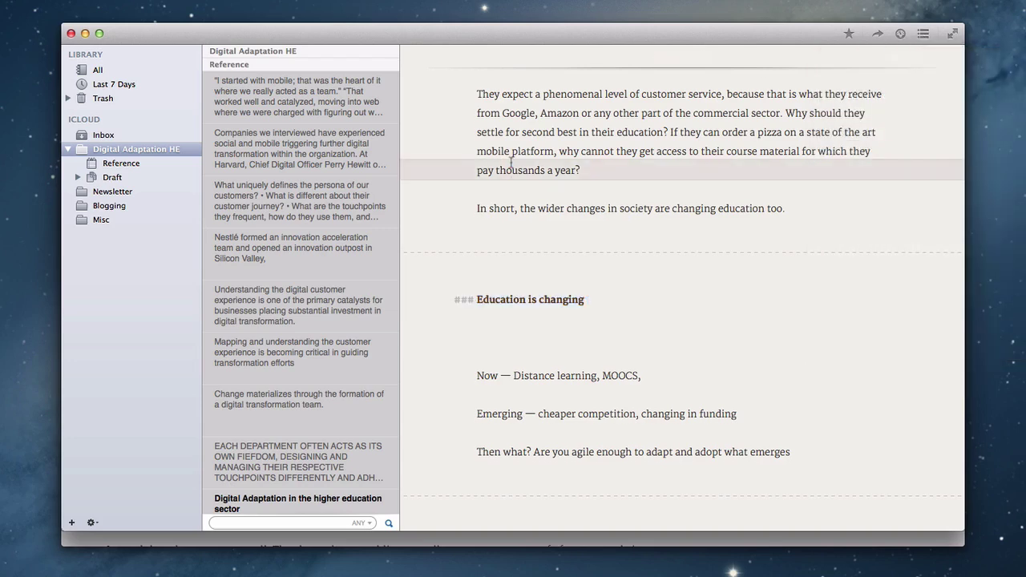
left_click(525, 156)
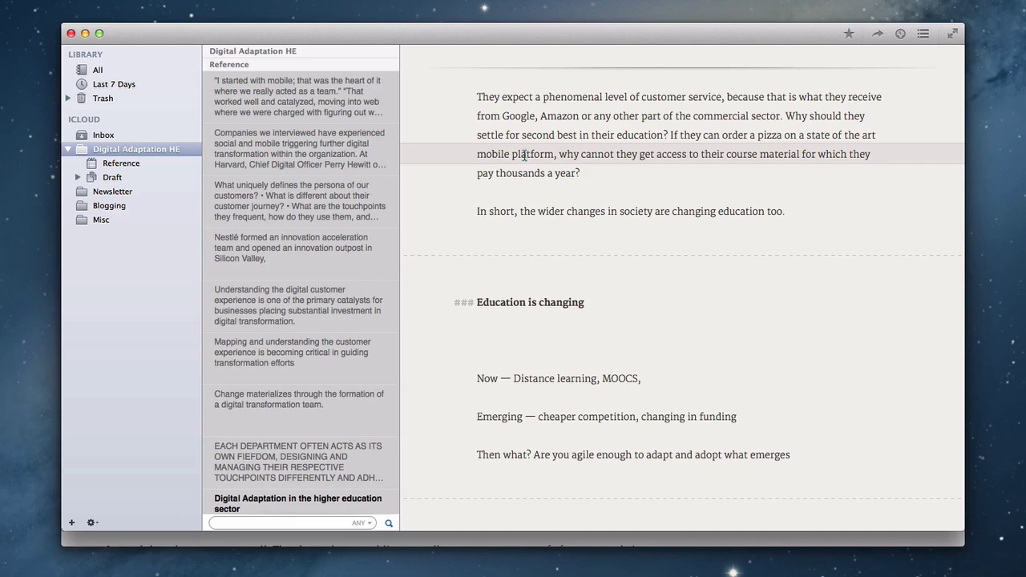
scroll(526, 156, "up", 15)
left_click(533, 152)
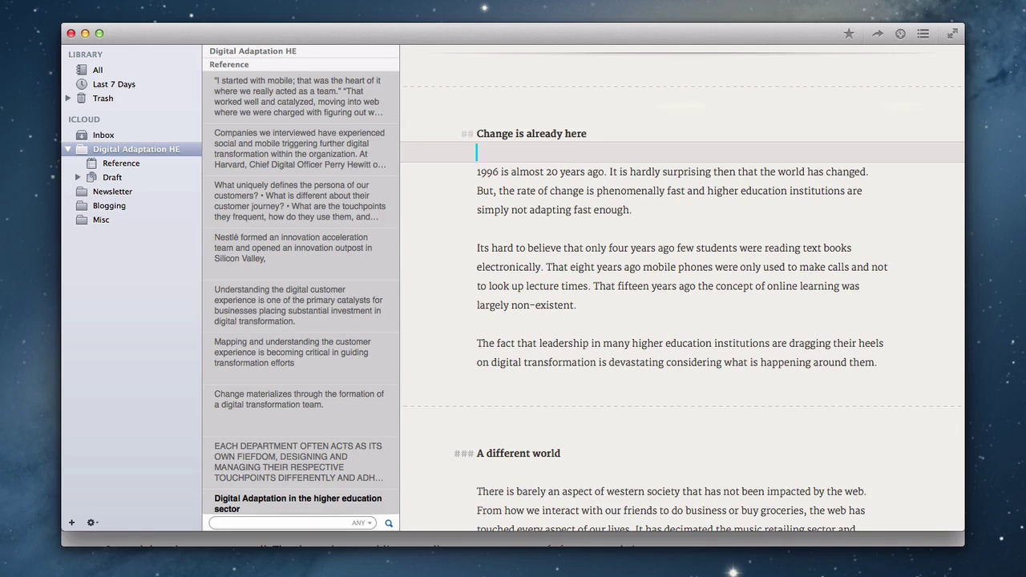
Step: Open Preferences on Styles and browse the Rich Text, HTML and ePub styles, including Boagworld
key("super+comma")
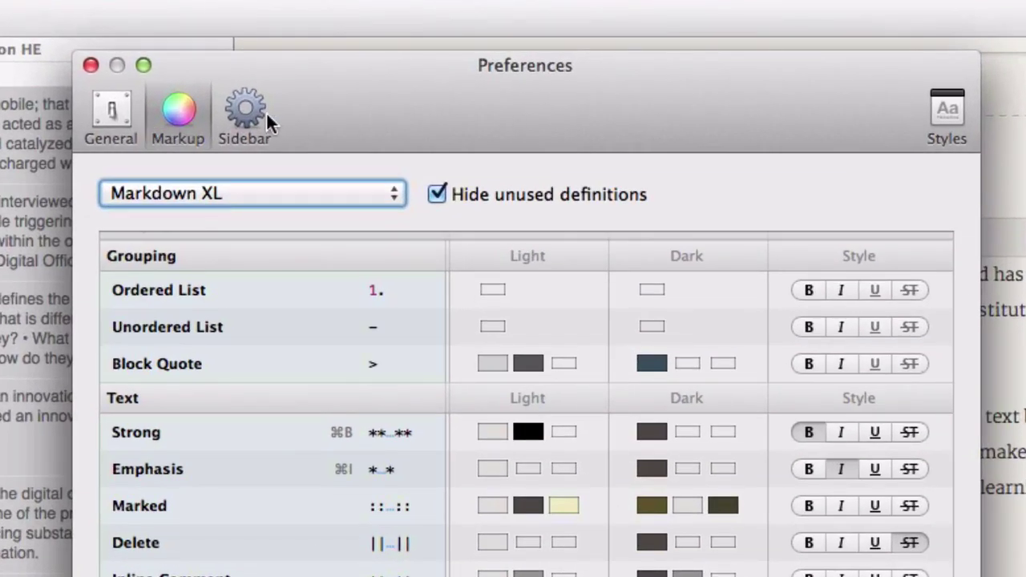
left_click(956, 103)
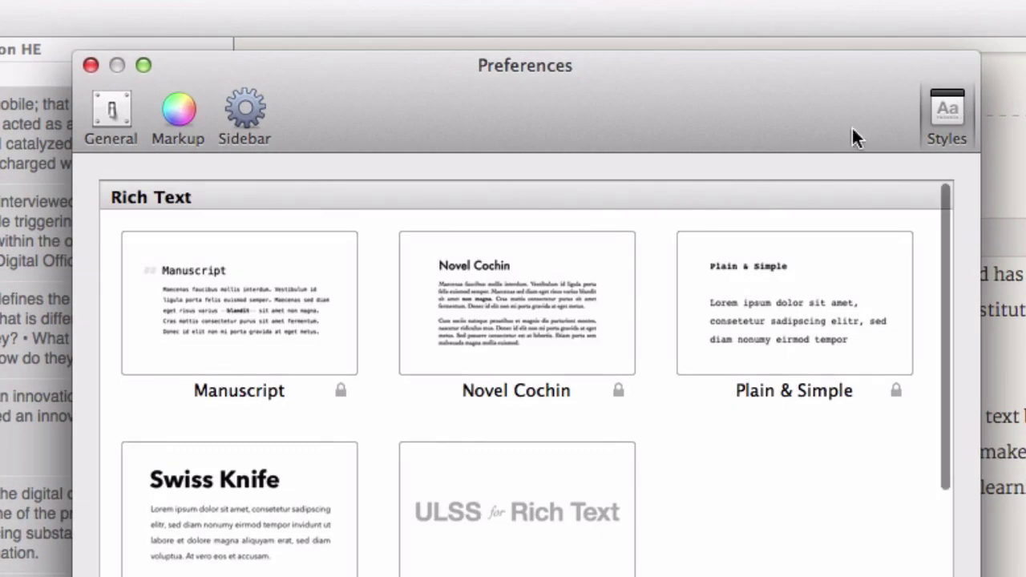
scroll(738, 413, "down", 5)
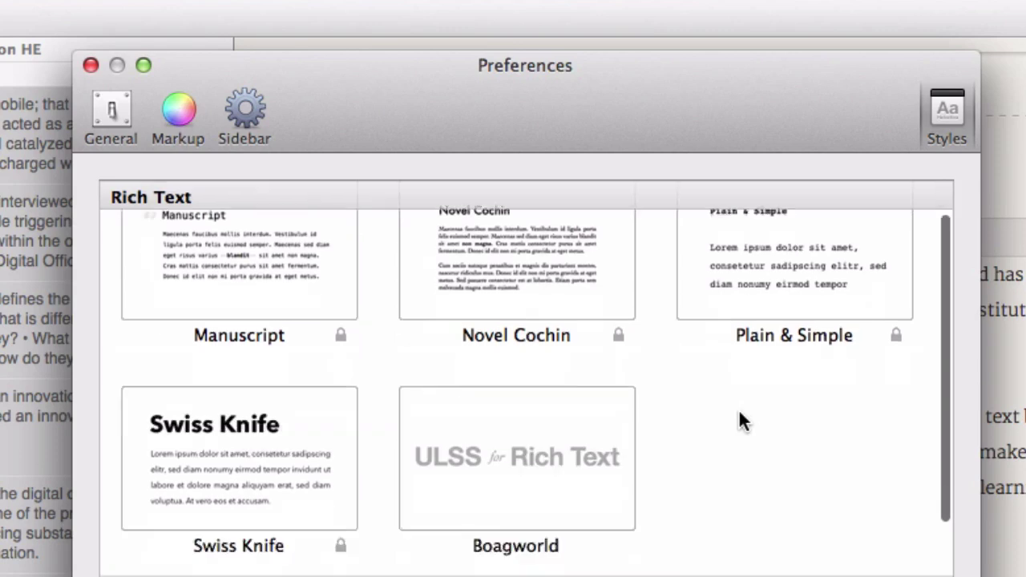
scroll(738, 413, "up", 3)
scroll(738, 421, "up", 2)
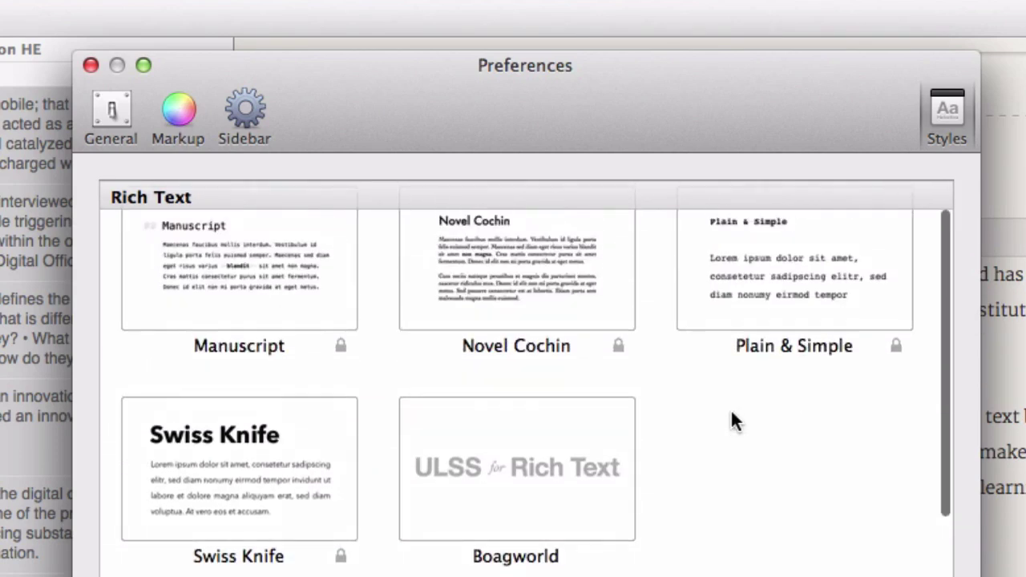
scroll(622, 366, "up", 2)
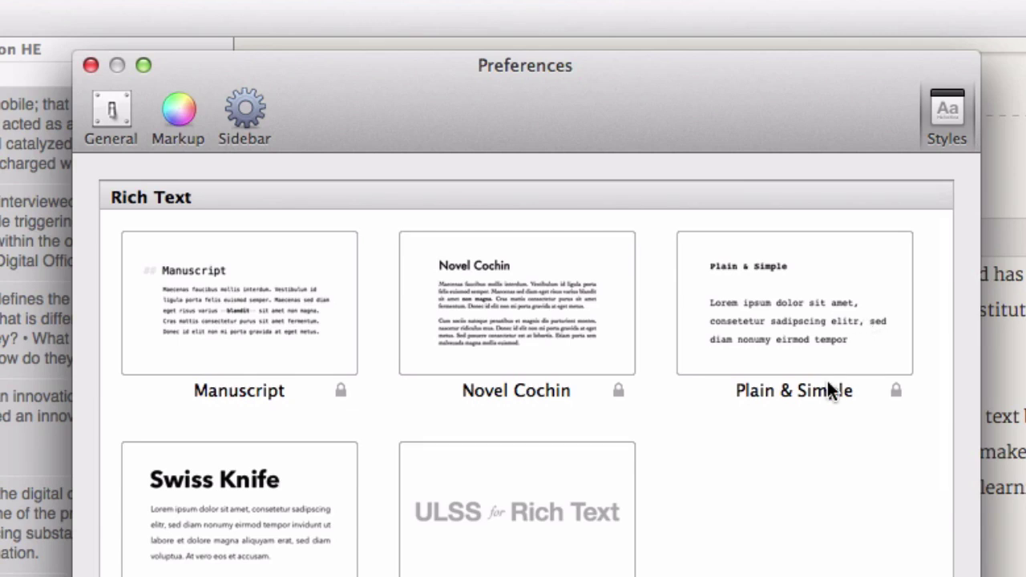
scroll(828, 391, "down", 4)
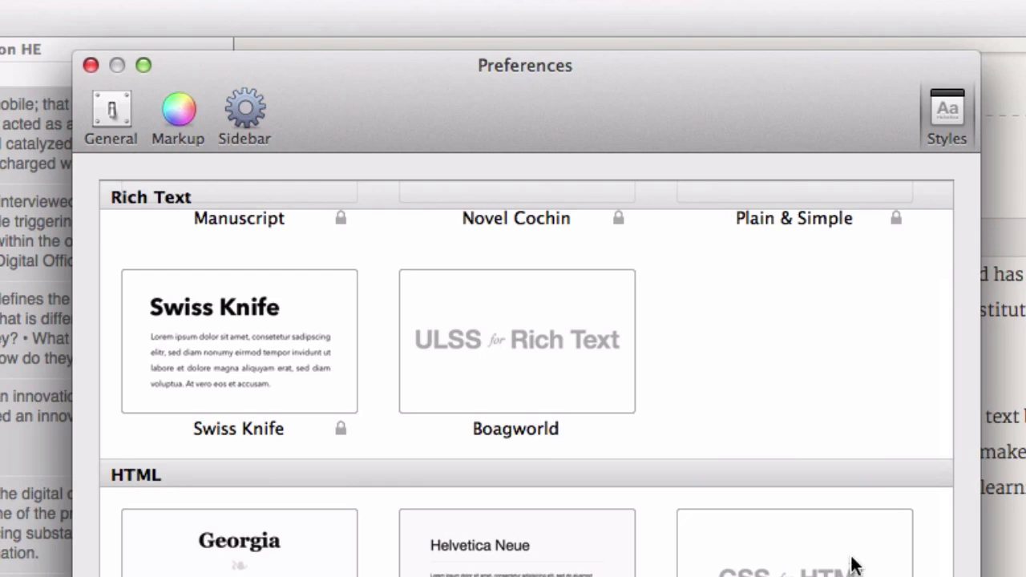
scroll(854, 566, "down", 5)
scroll(382, 393, "up", 9)
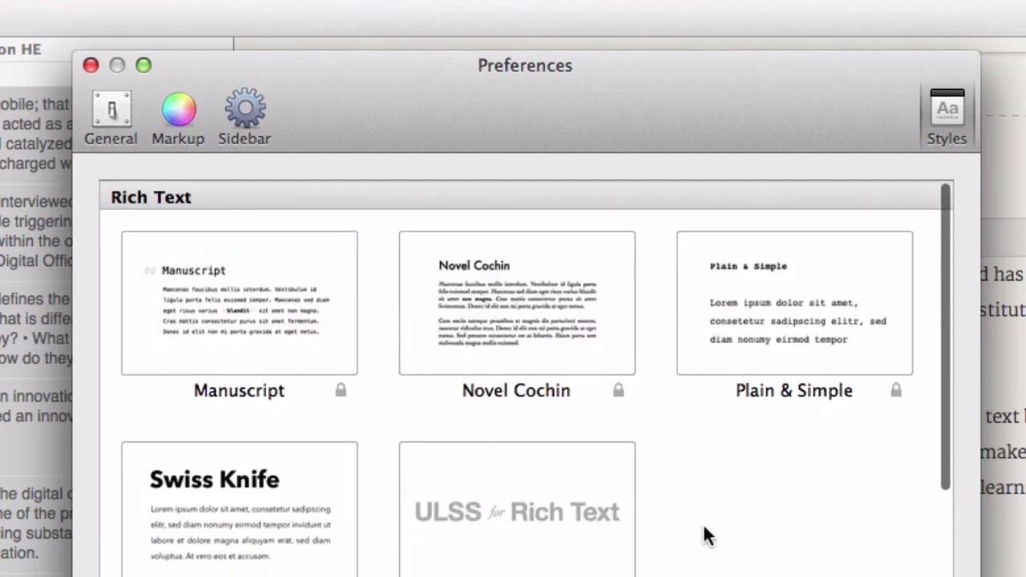
scroll(697, 525, "down", 9)
scroll(499, 564, "down", 1)
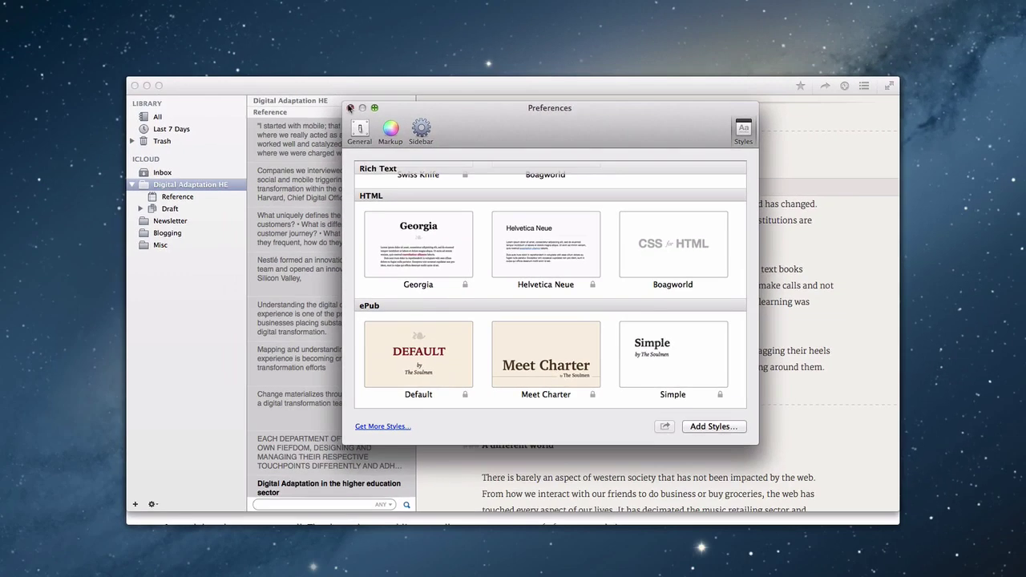
Step: Close the Preferences window to return to the draft
left_click(350, 107)
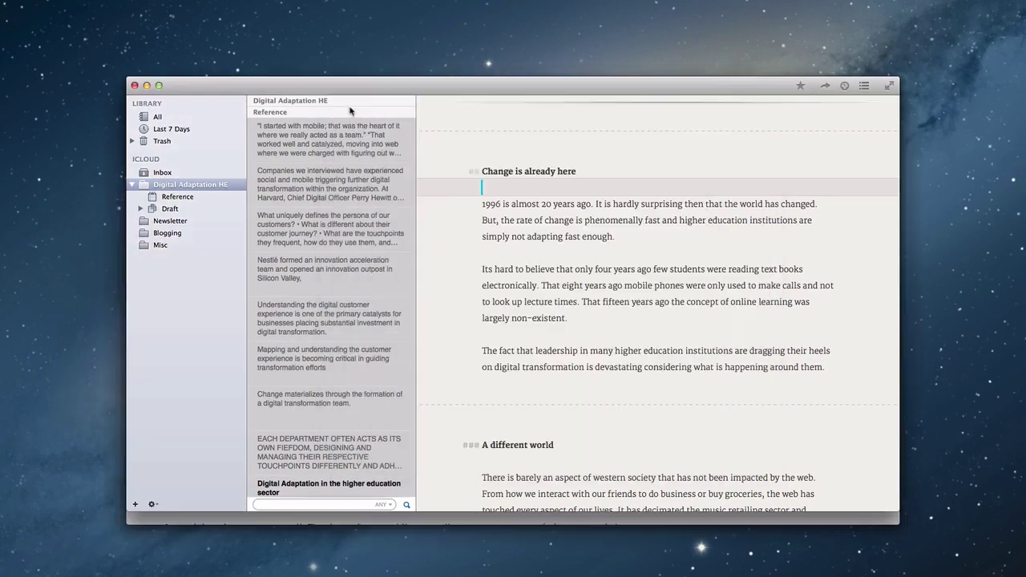